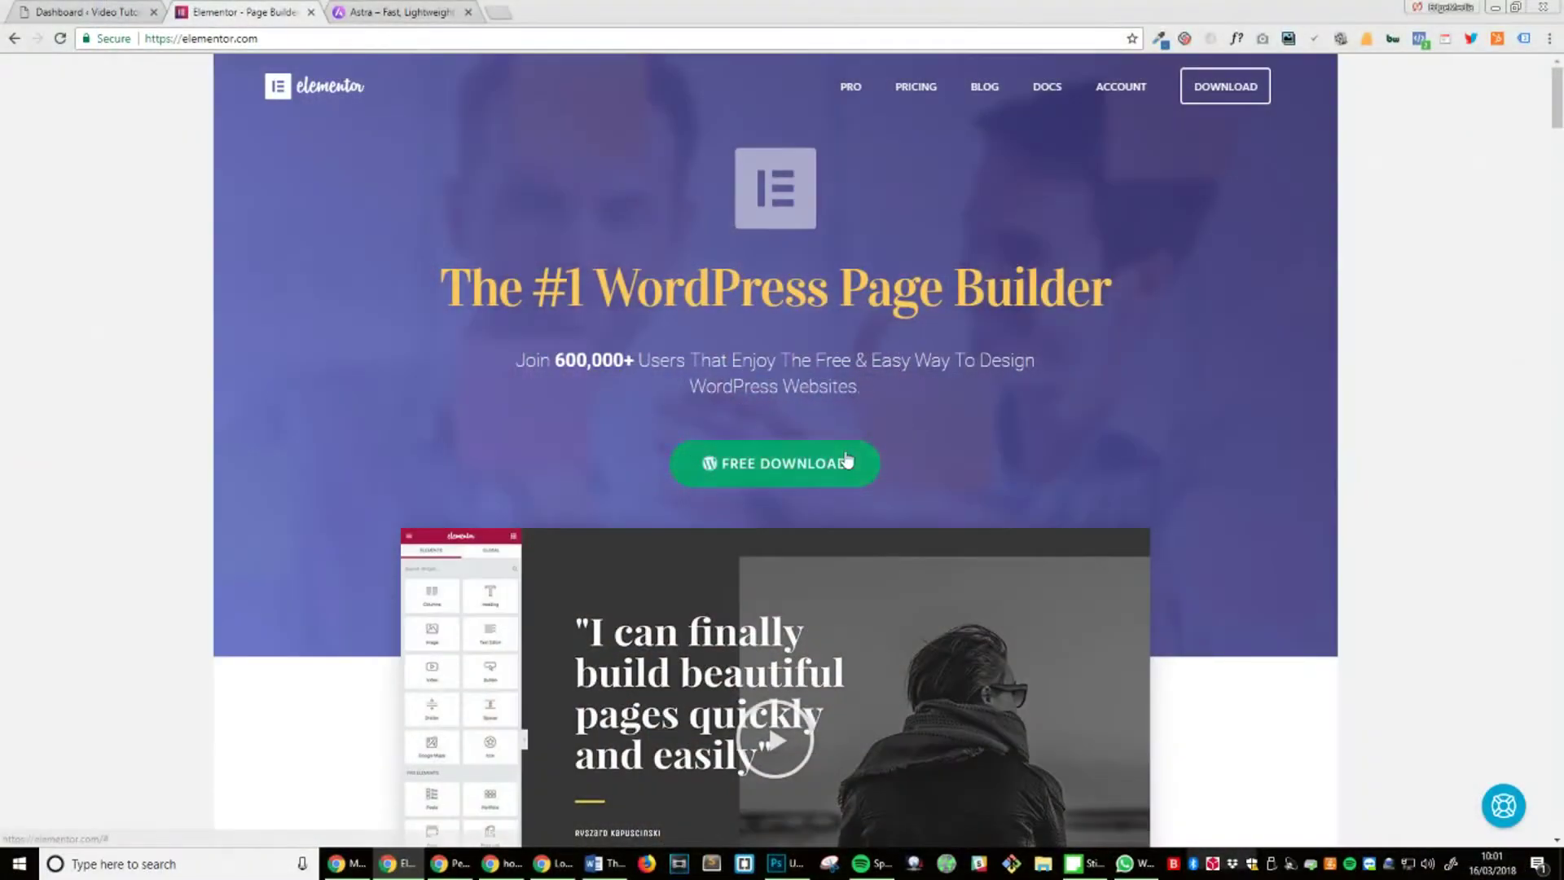
Download the free Elementor plugin zip (elementor.1.9.8) from elementor.com, skipping the email signup.
click(847, 453)
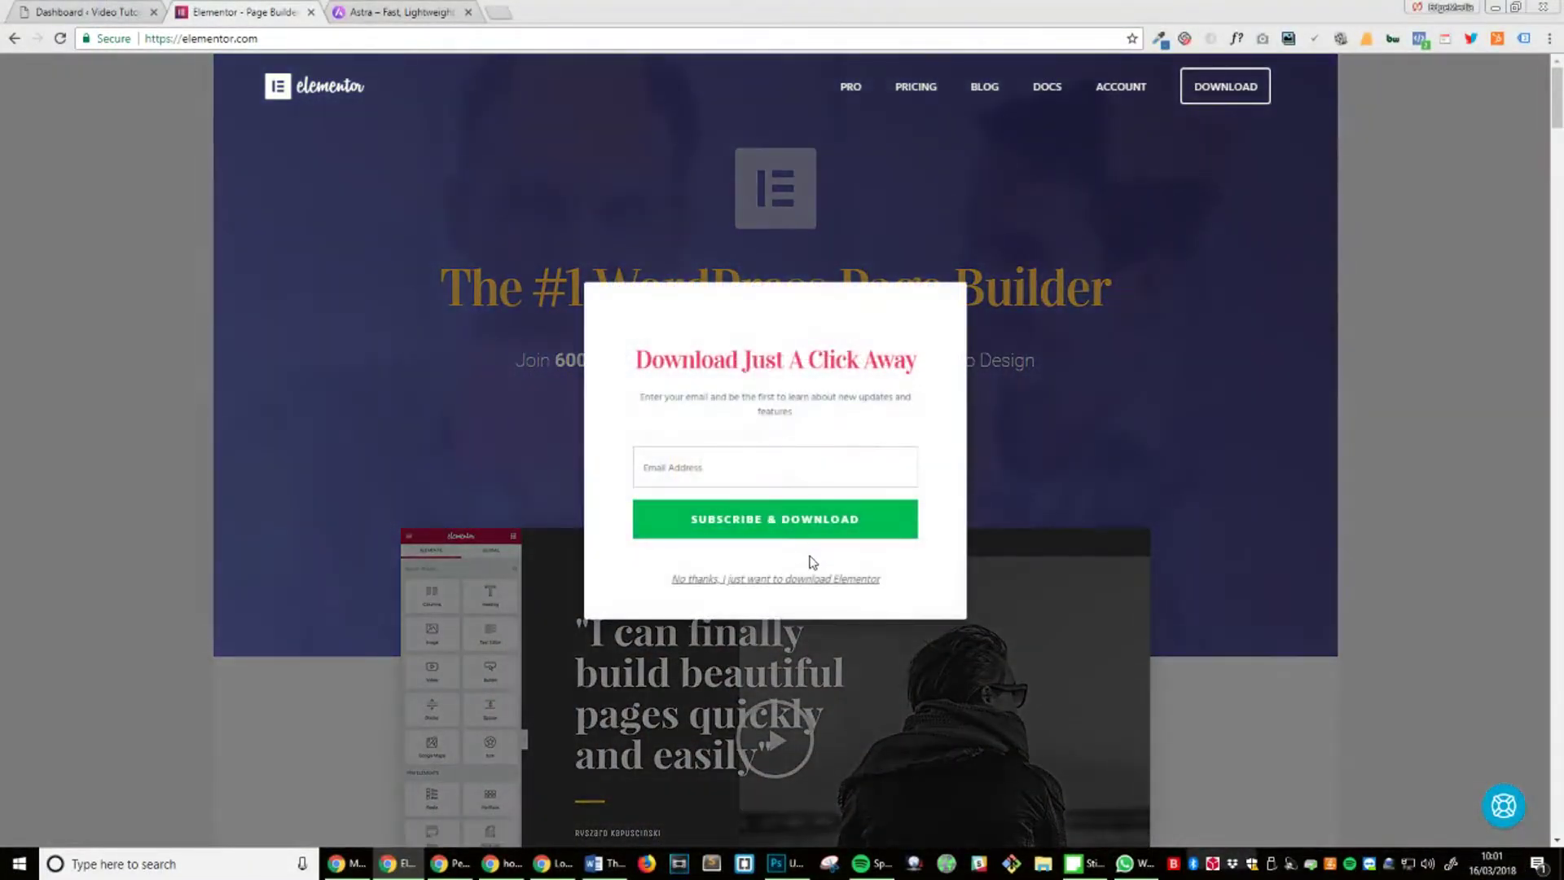
click(807, 580)
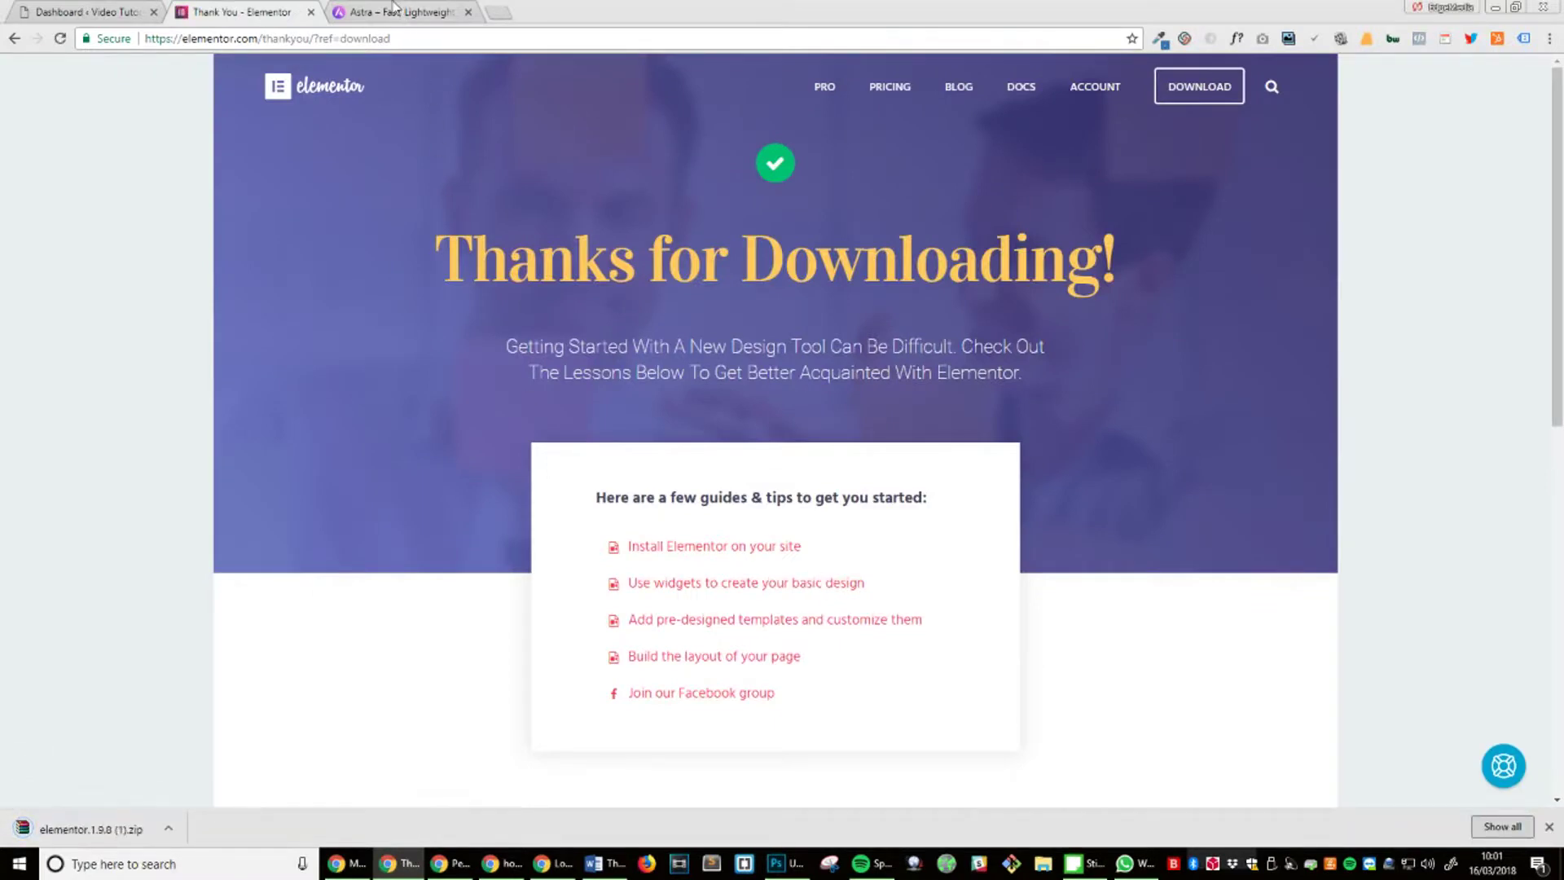
click(419, 12)
Download the free Astra theme zip (astra.1.2.5) without signing up, then close the Astra tab.
click(770, 370)
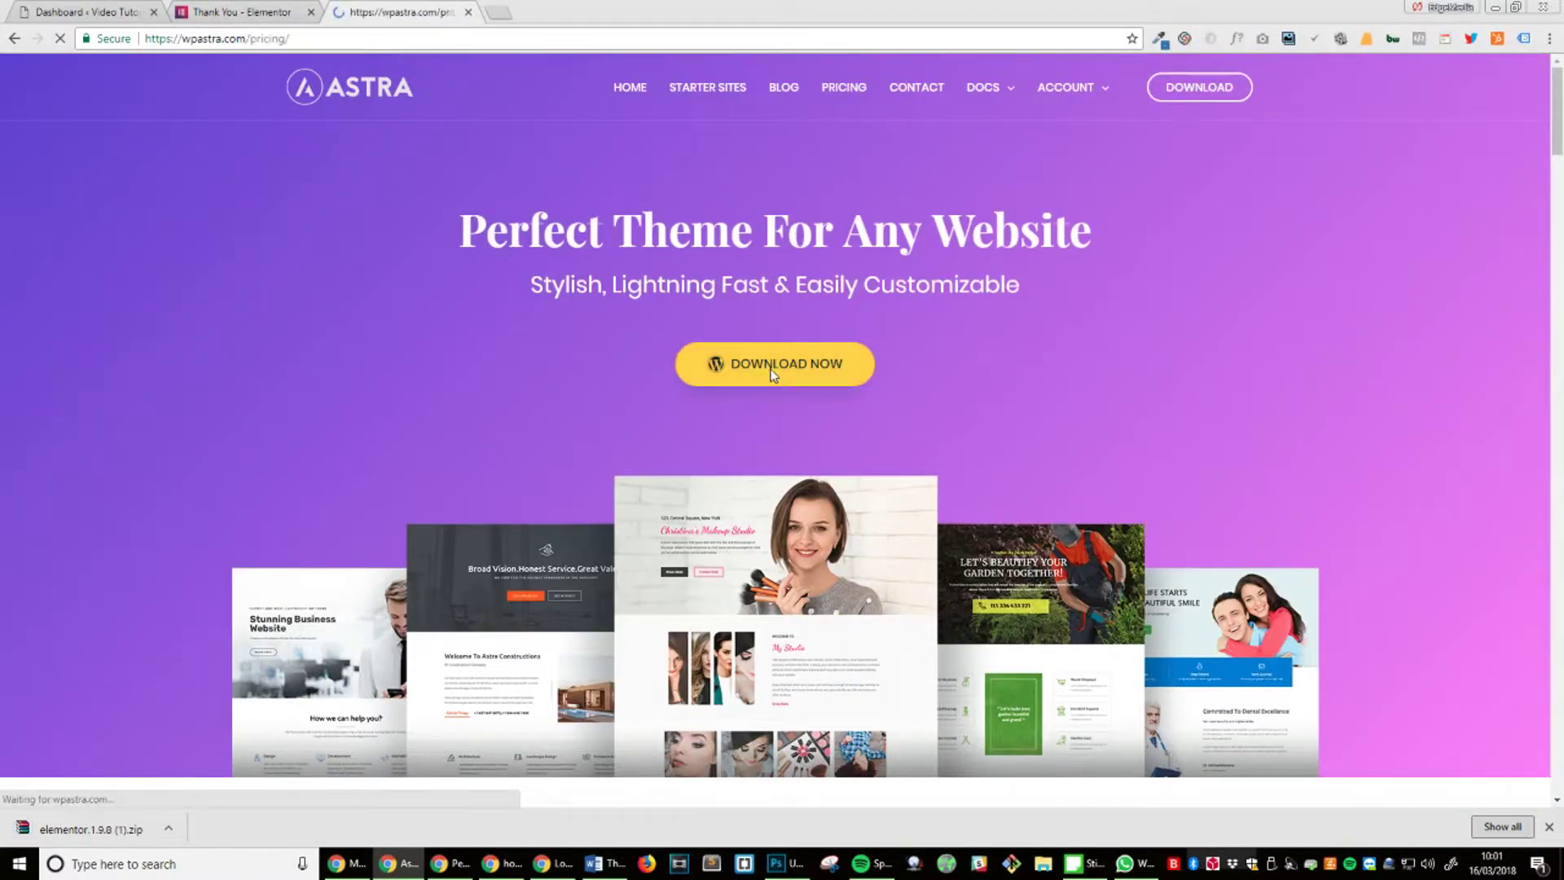
click(457, 572)
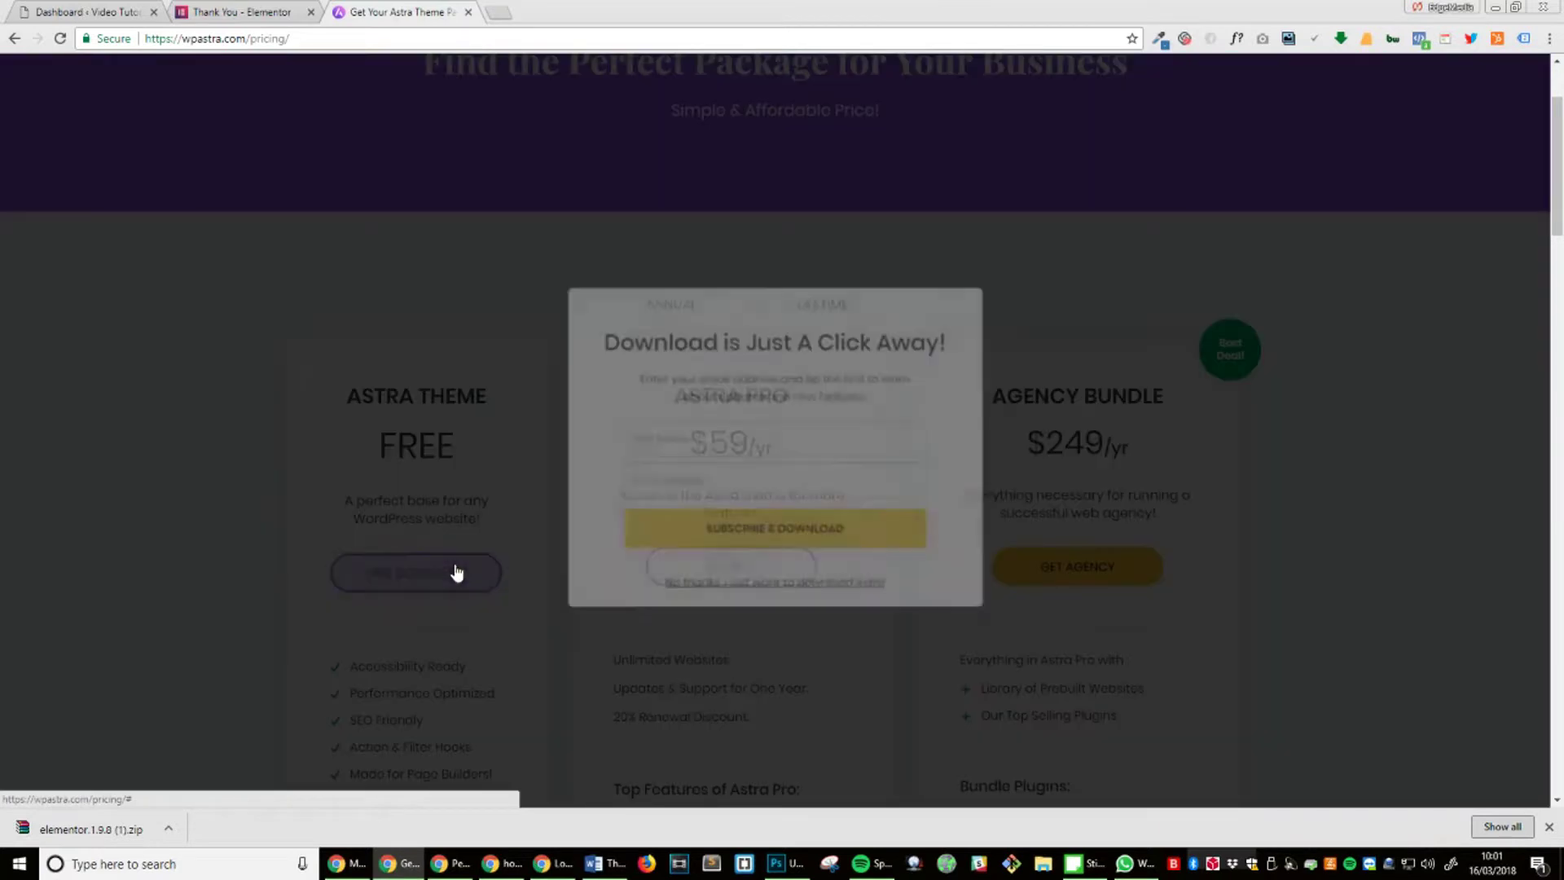
click(736, 589)
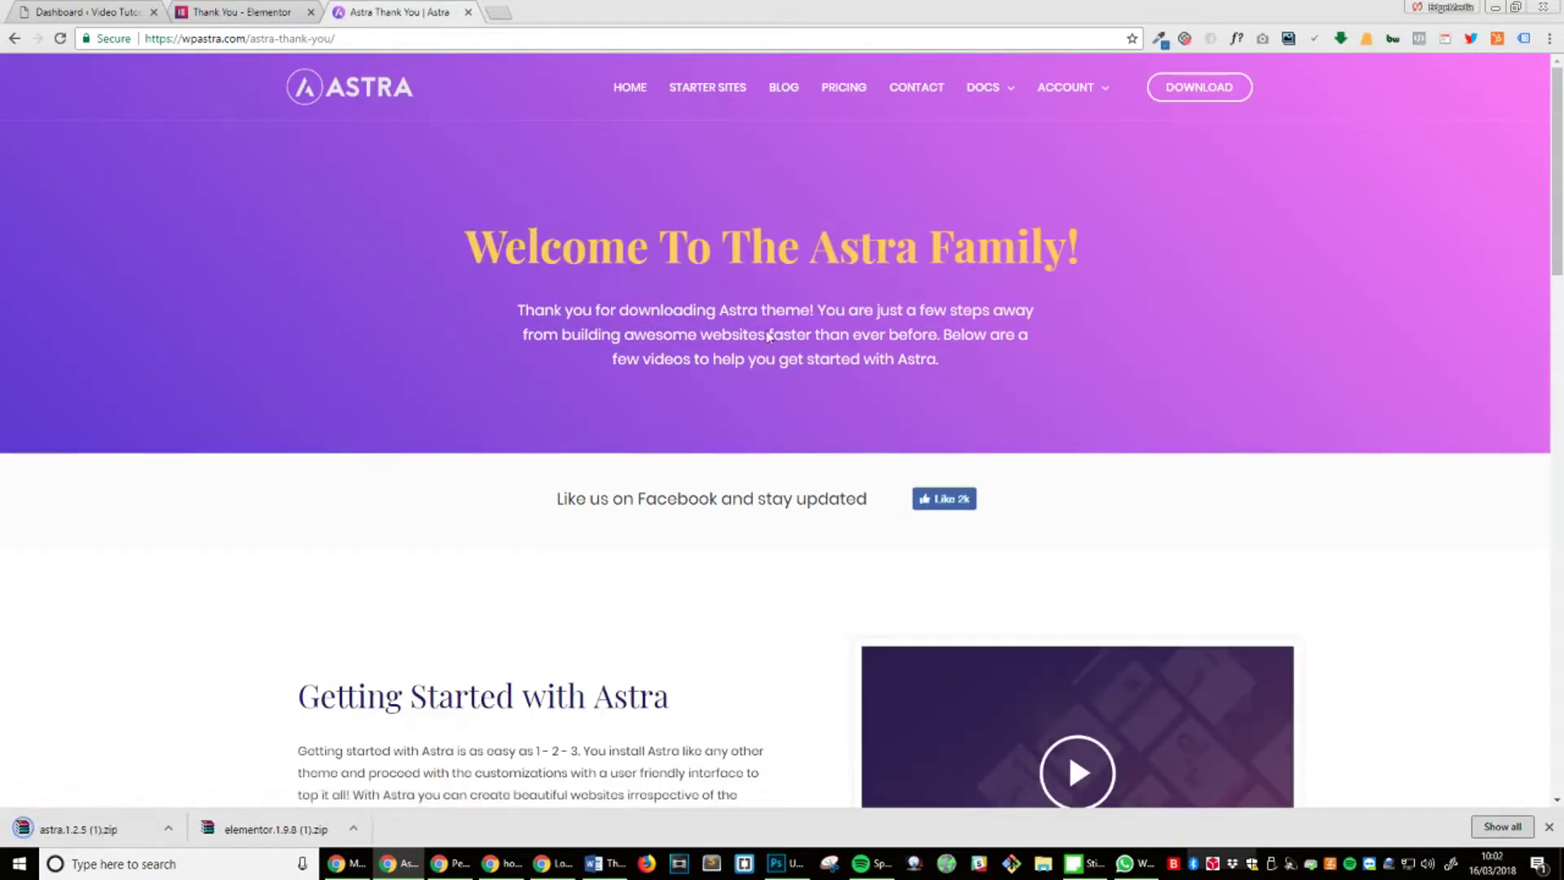
click(469, 13)
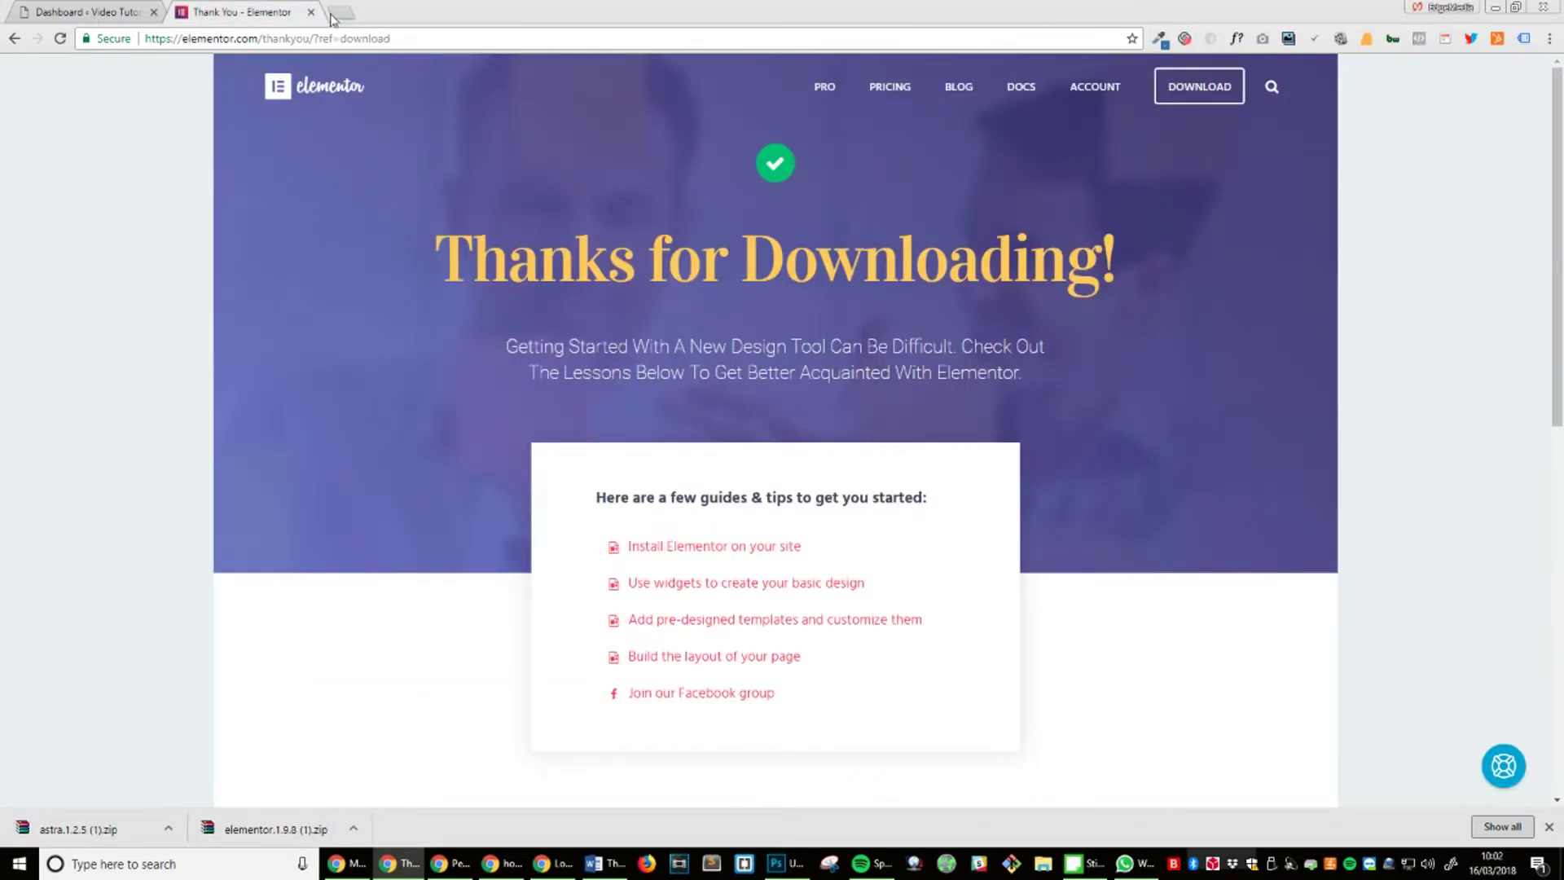
Upload the elementor zip under Plugins > Add New, then install and activate Elementor 1.9.8.
click(310, 12)
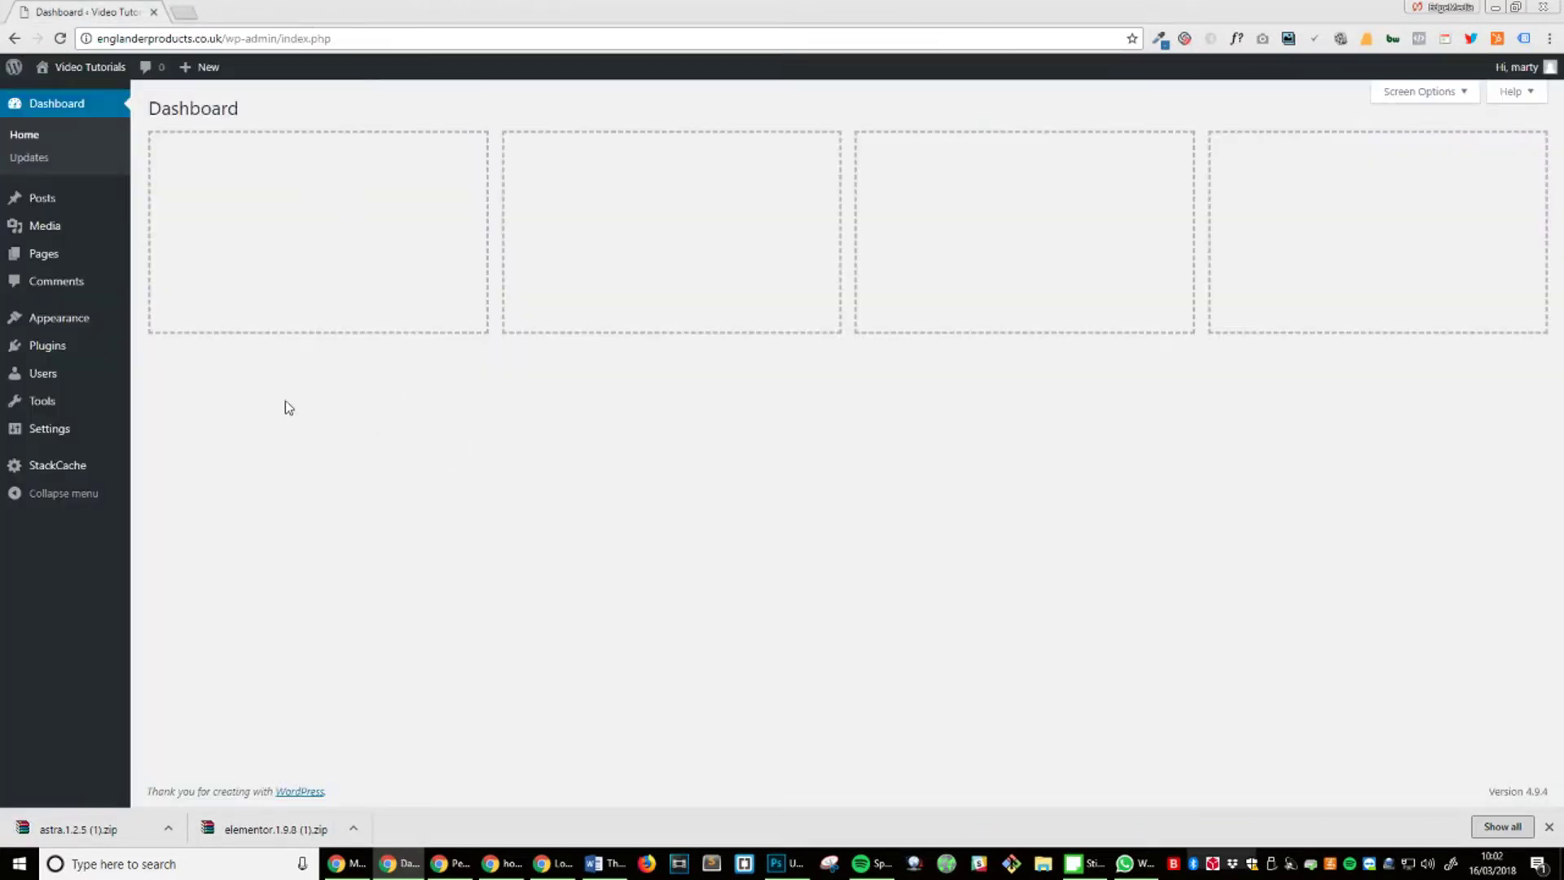
mouse_move(78, 346)
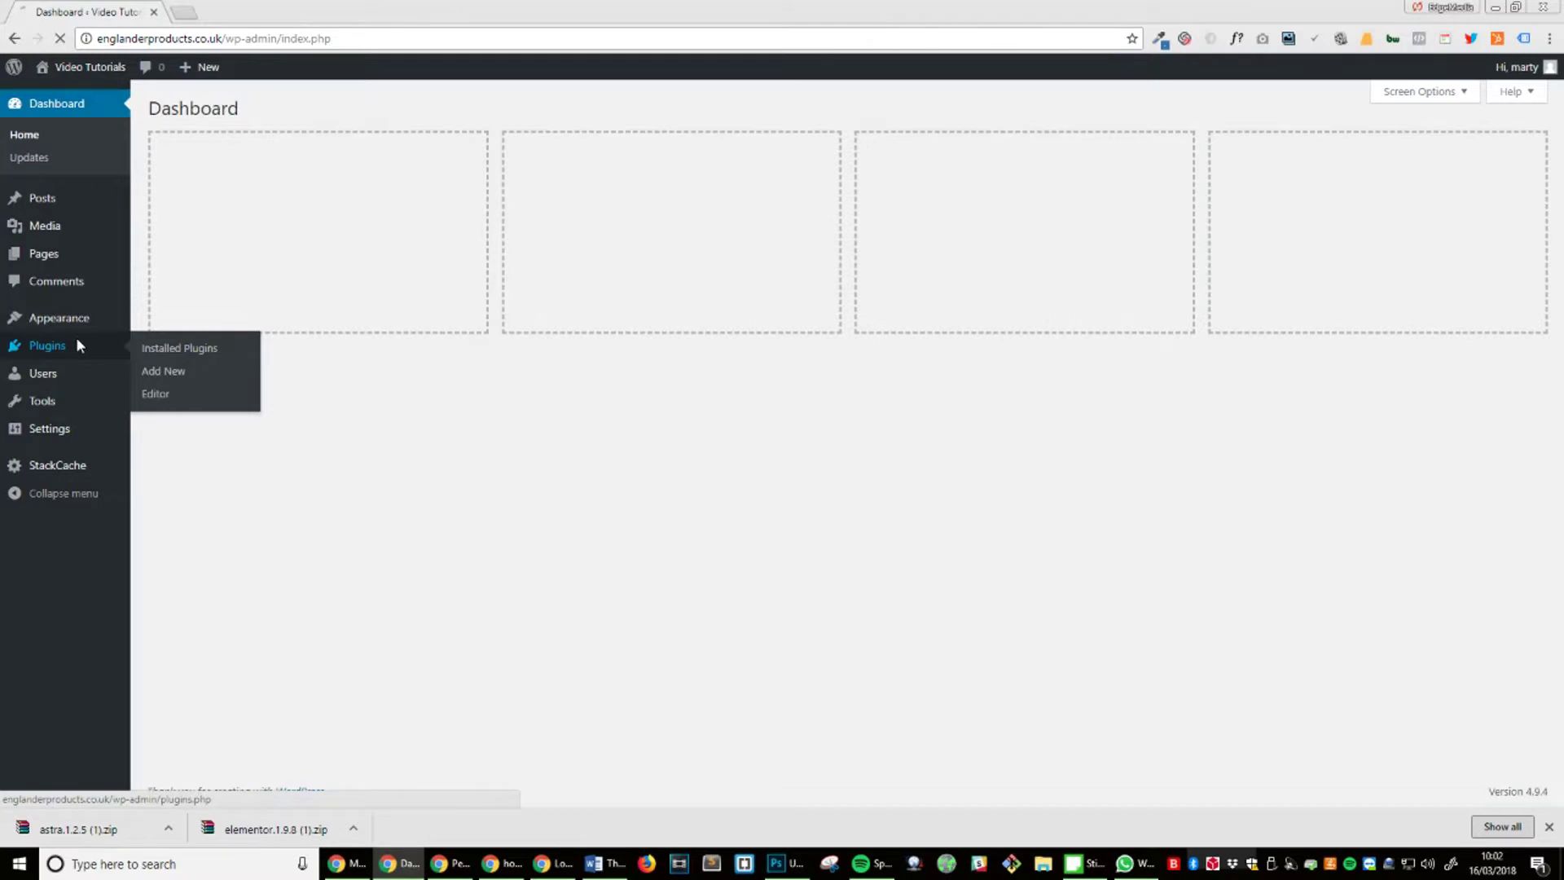
click(78, 346)
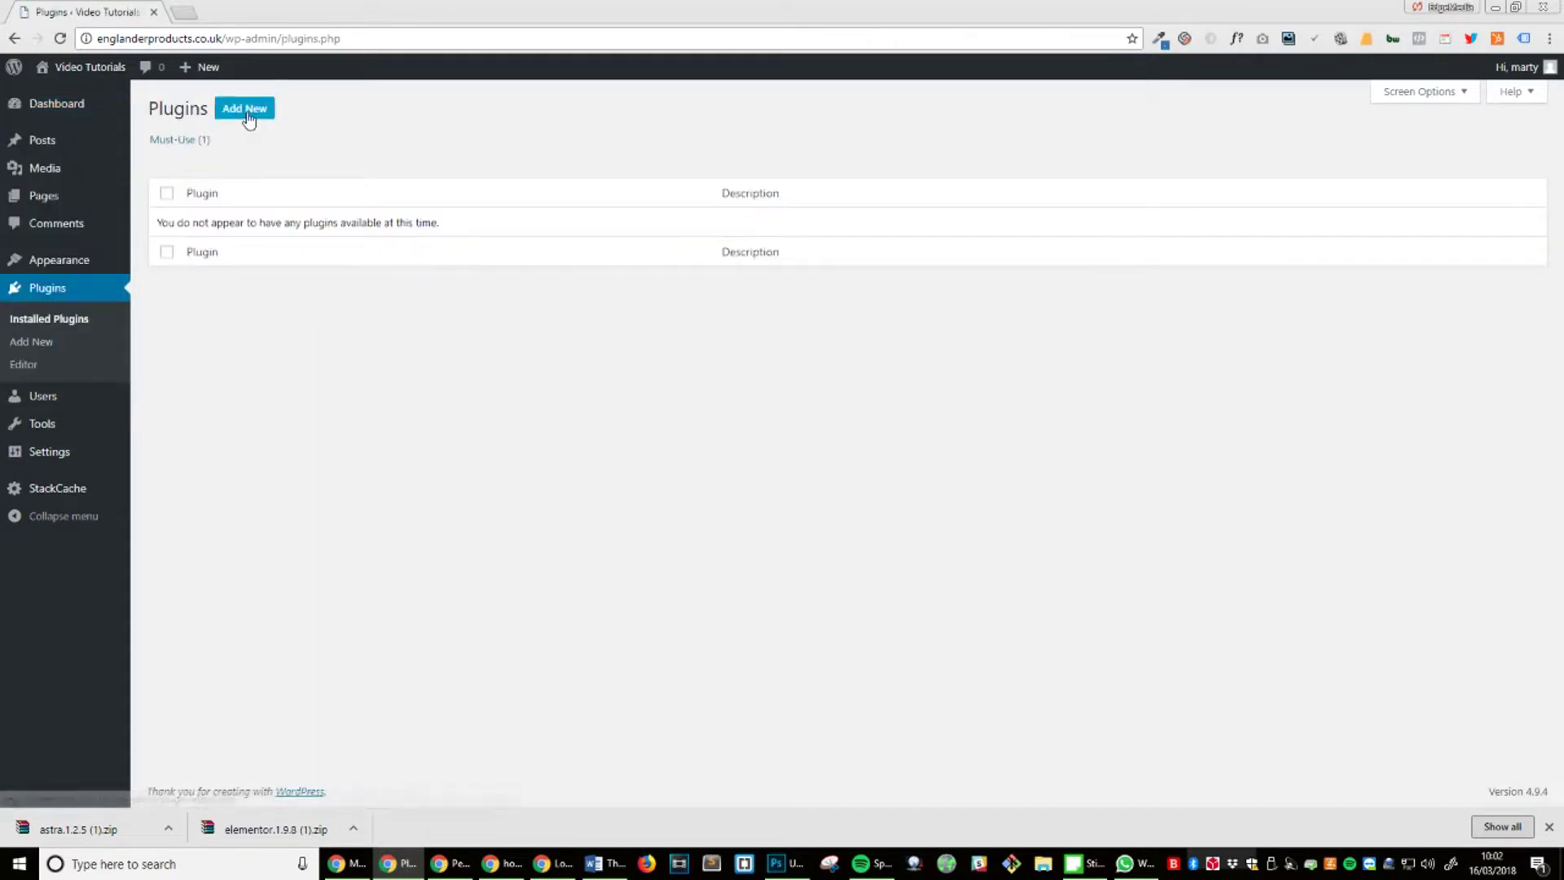
click(247, 114)
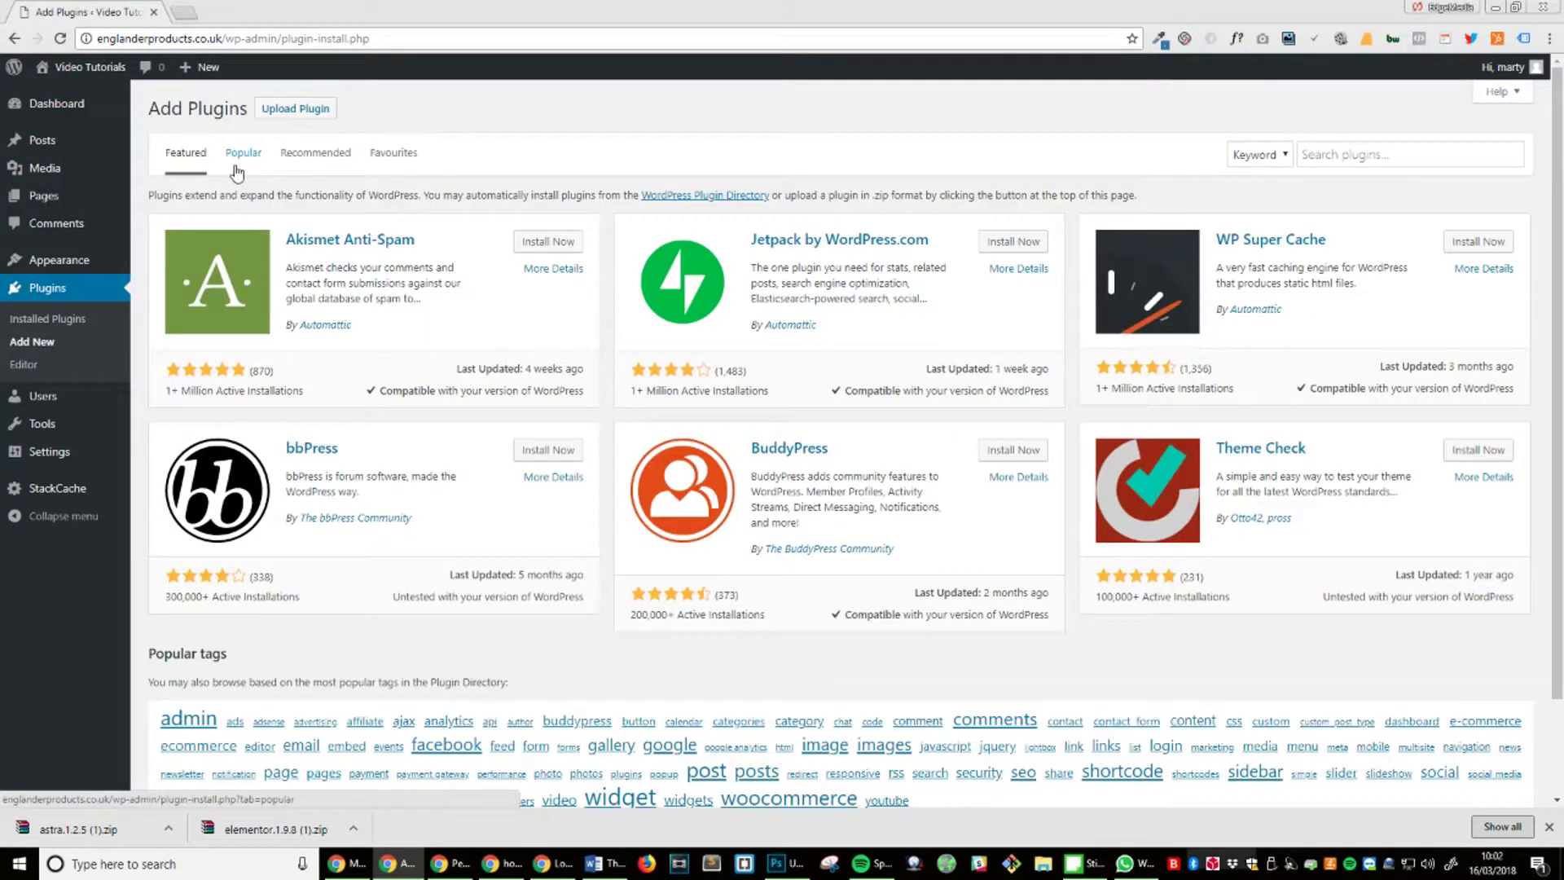
click(295, 109)
drag(269, 828, 703, 255)
click(916, 255)
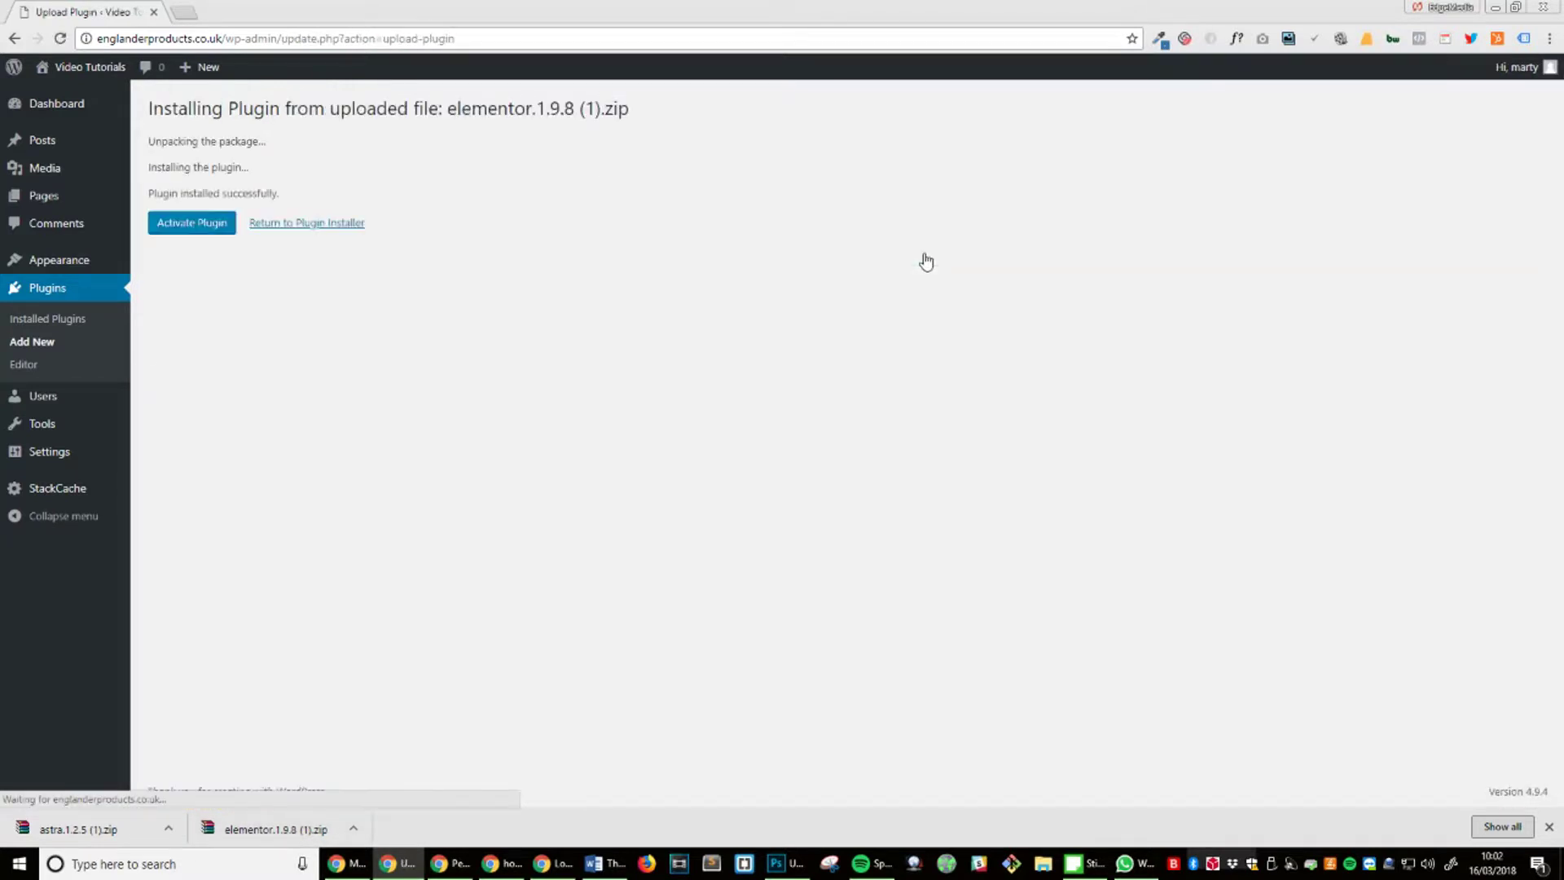
click(216, 232)
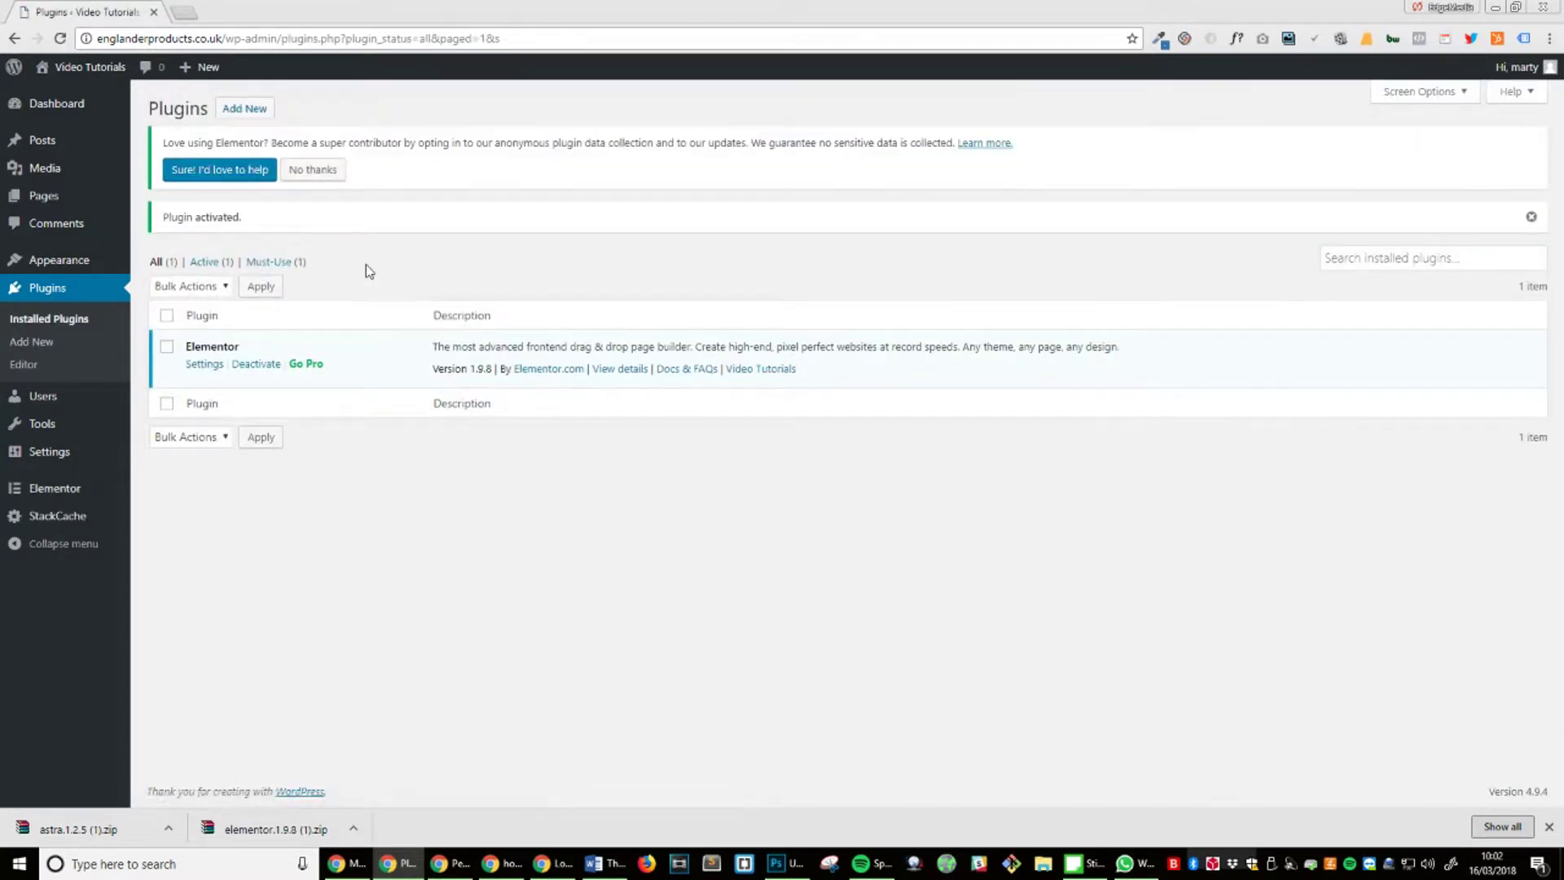
Upload the astra zip under Appearance > Themes > Add New, then install and activate Astra 1.2.5.
mouse_move(71, 267)
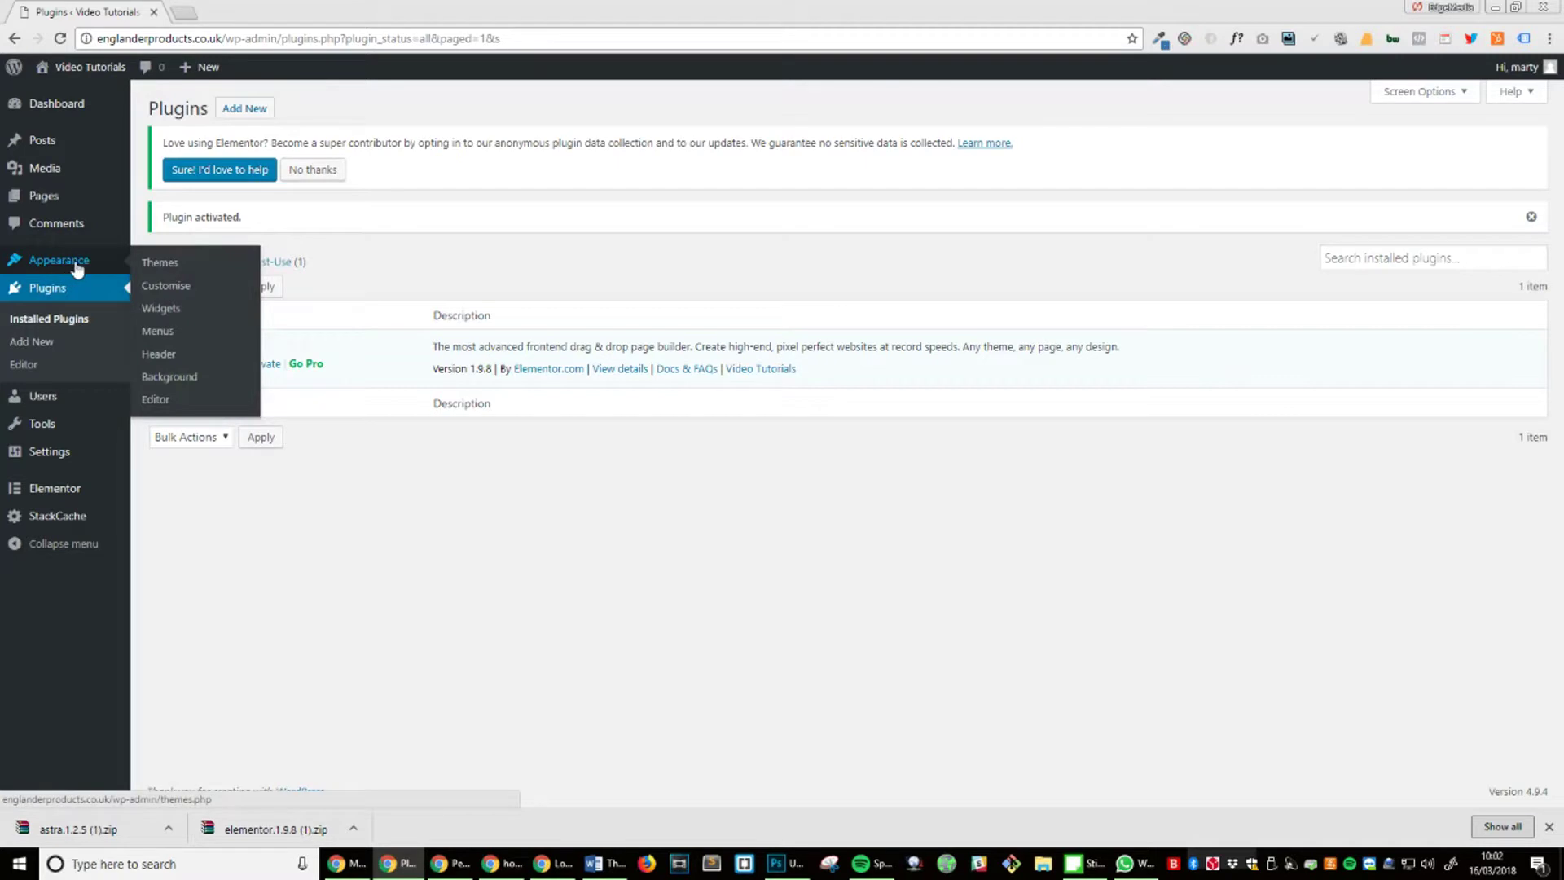
click(152, 264)
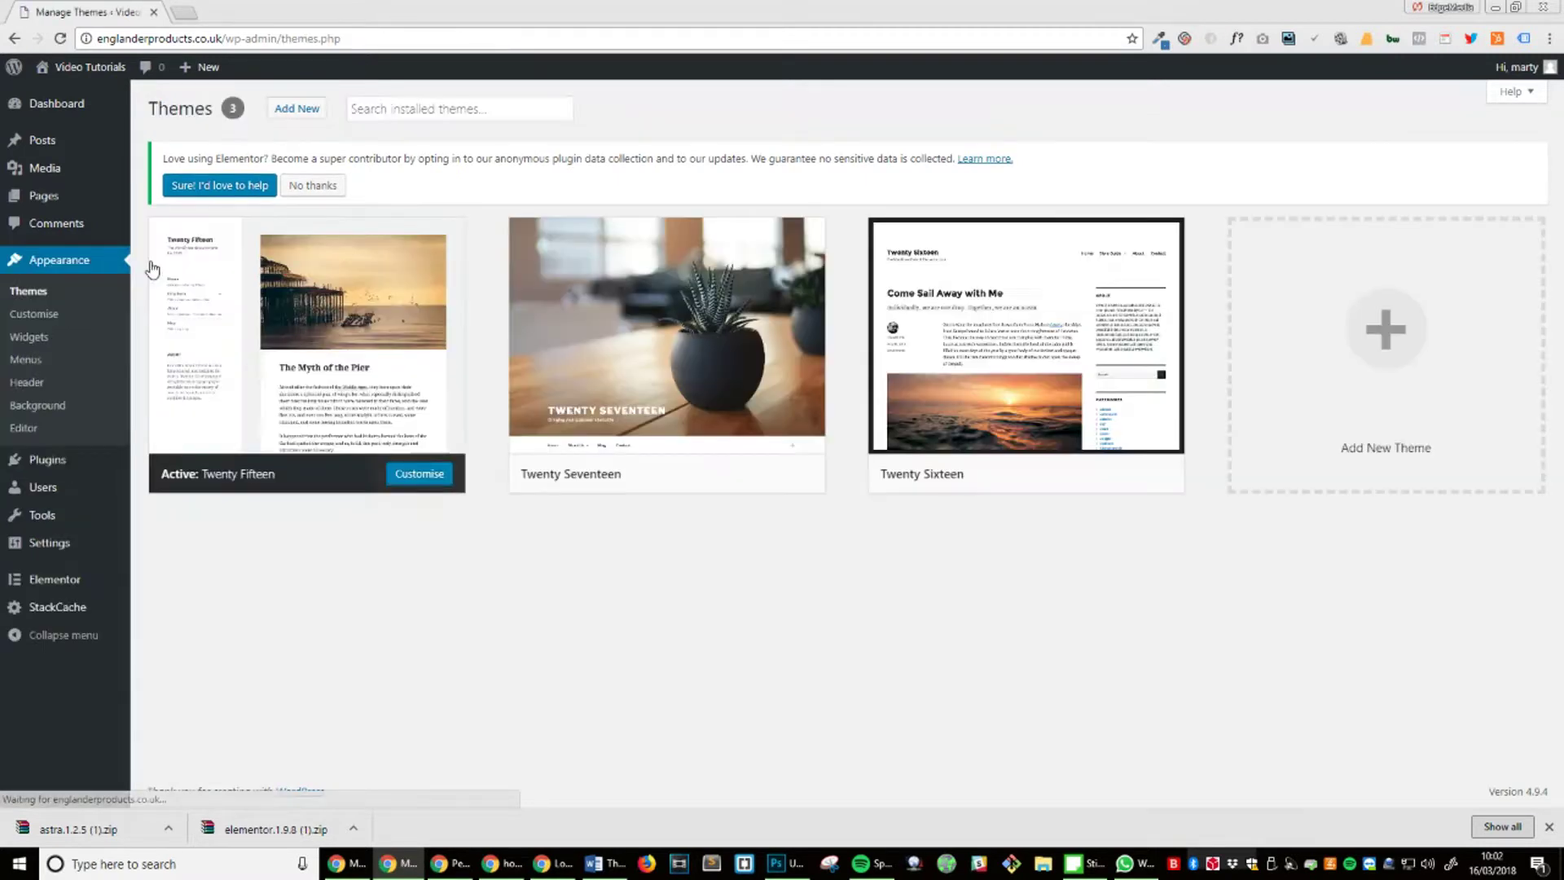
click(302, 114)
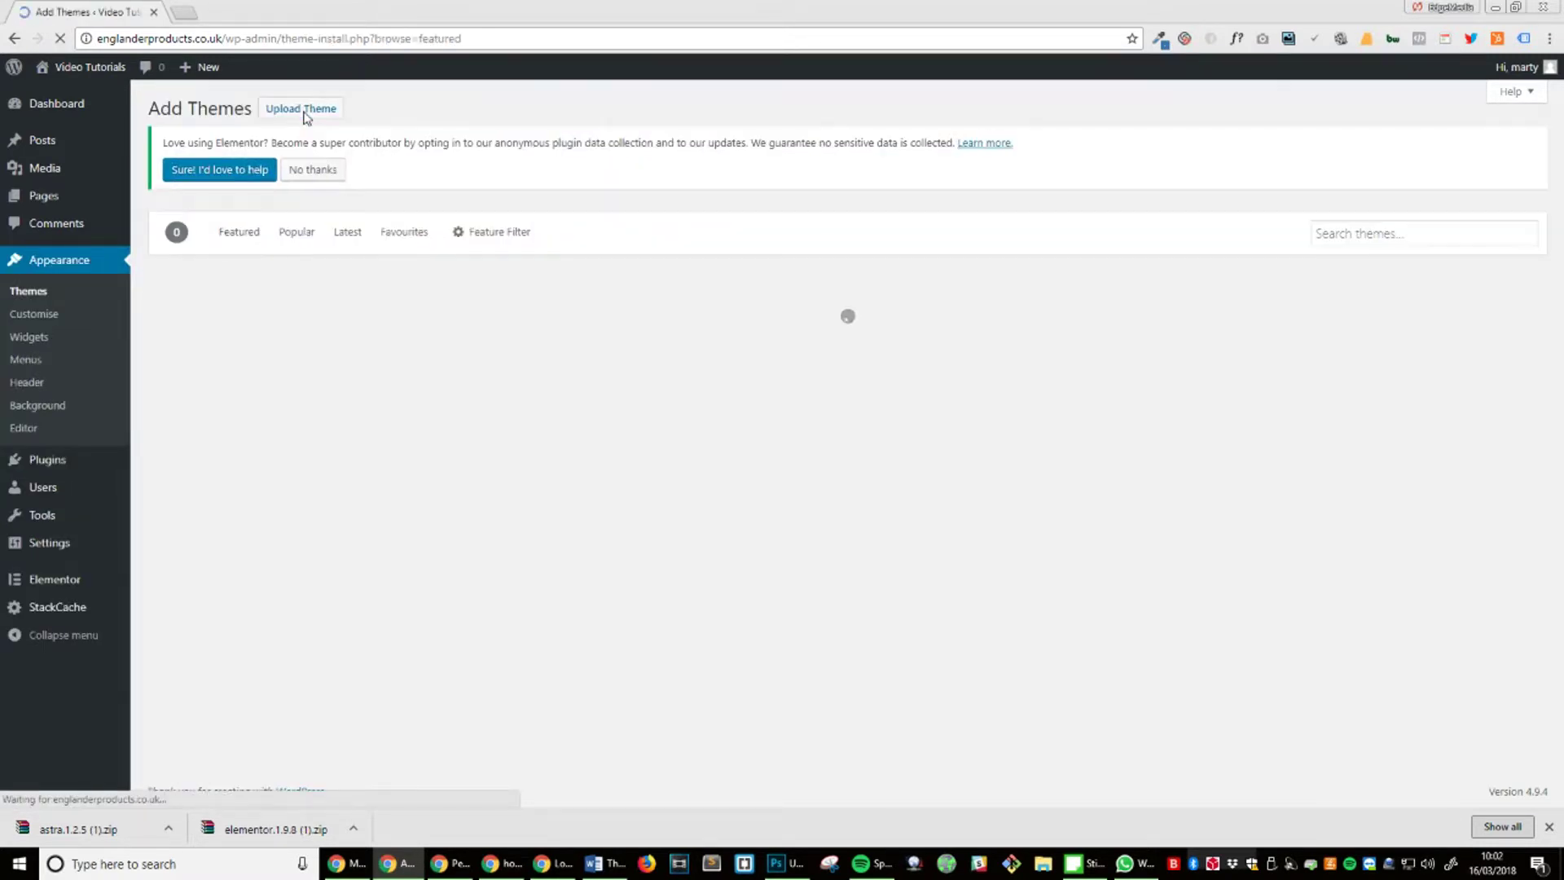
click(304, 112)
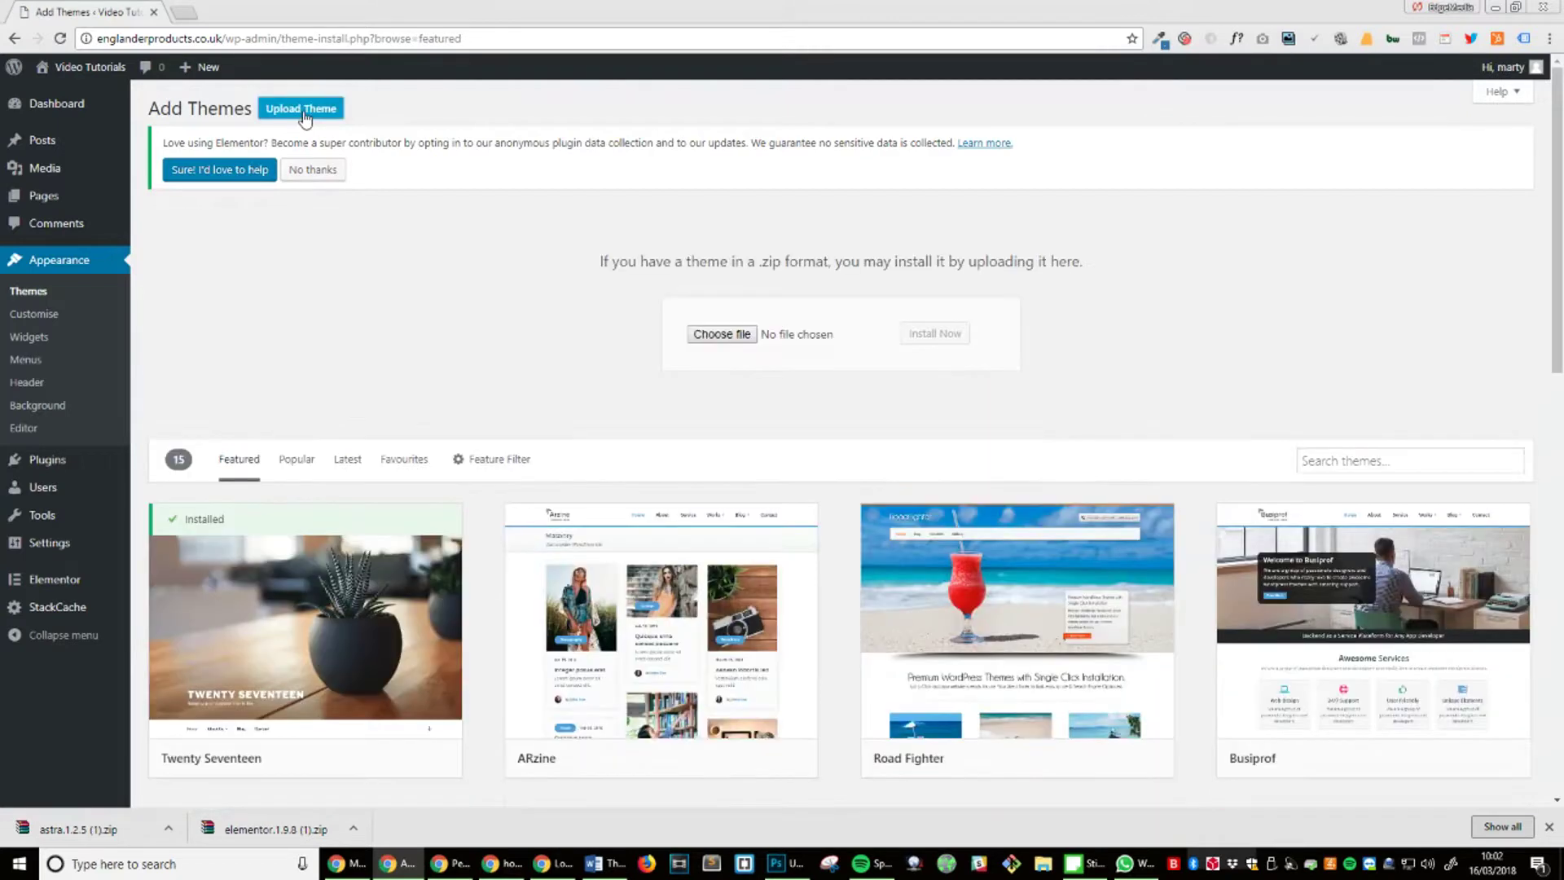
drag(90, 829, 706, 340)
click(929, 334)
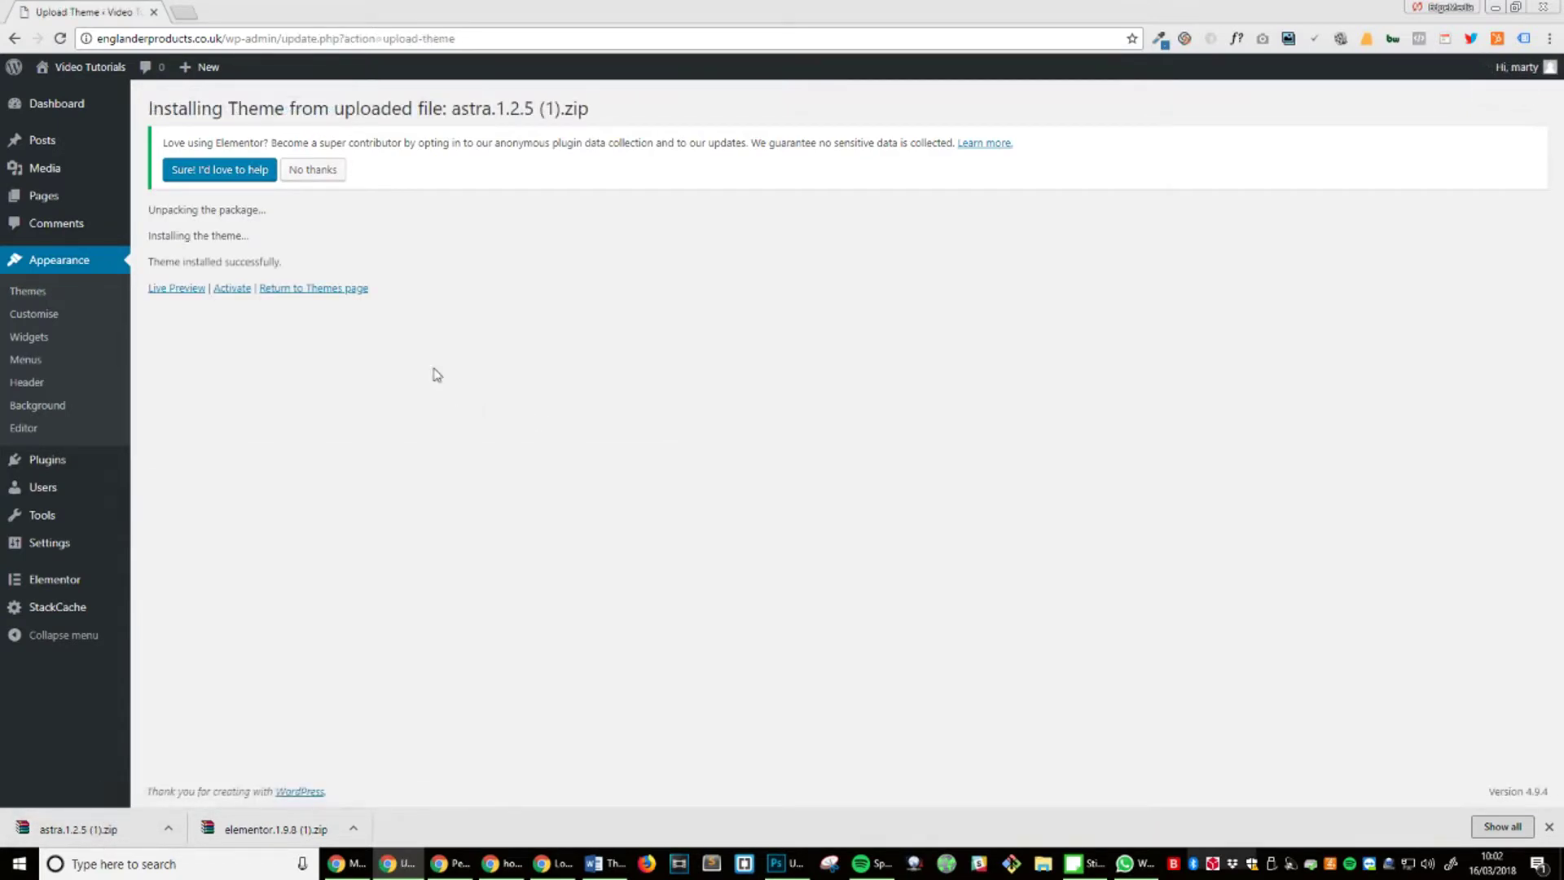
click(232, 289)
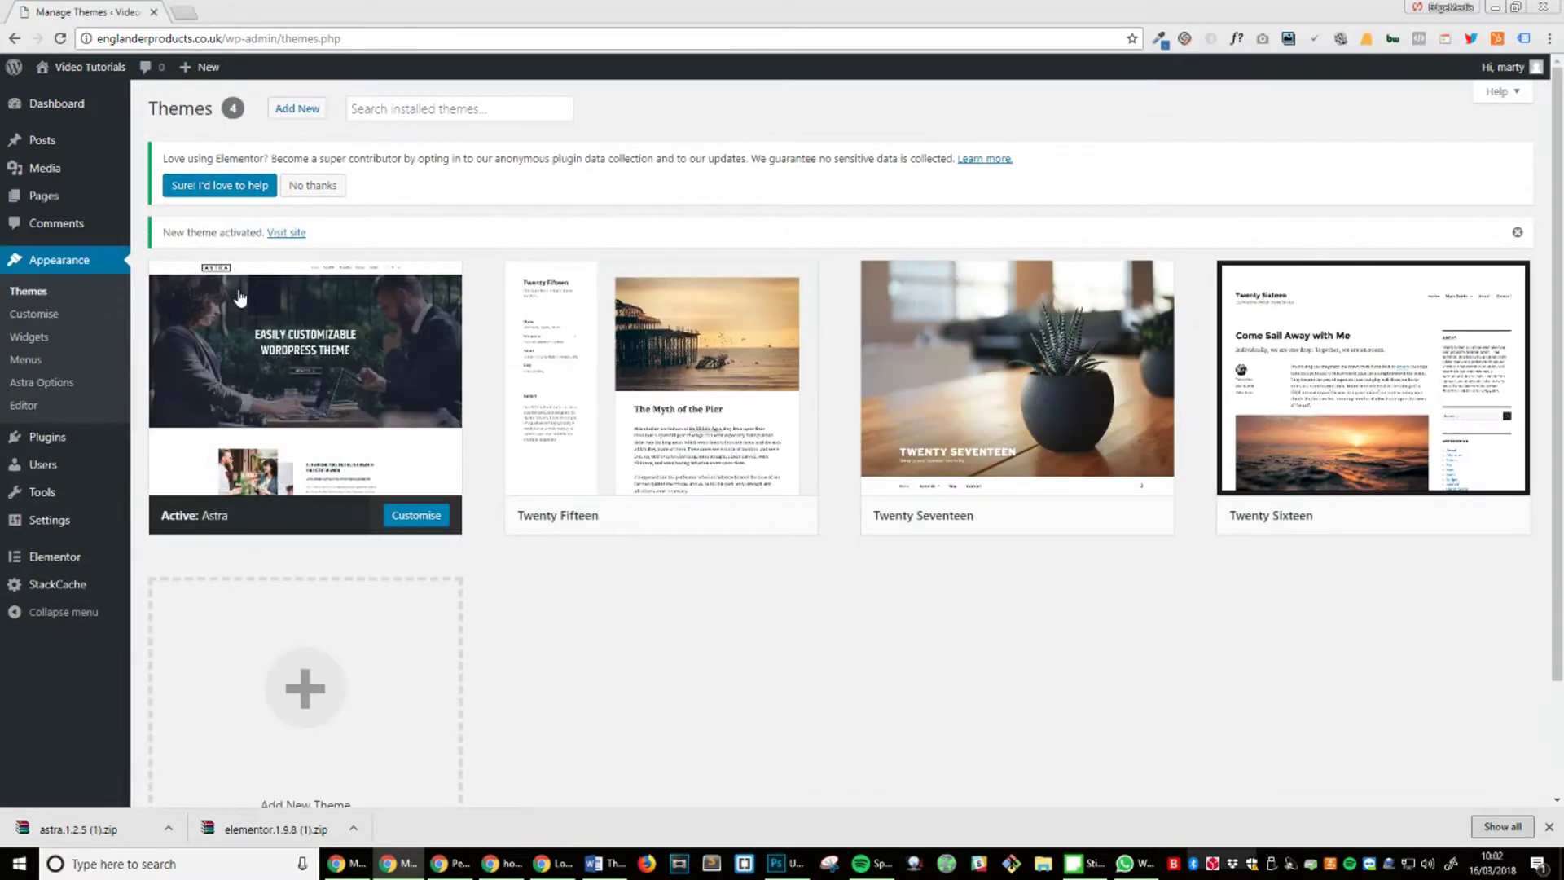
Add a new page titled 'Home' and publish it.
click(69, 210)
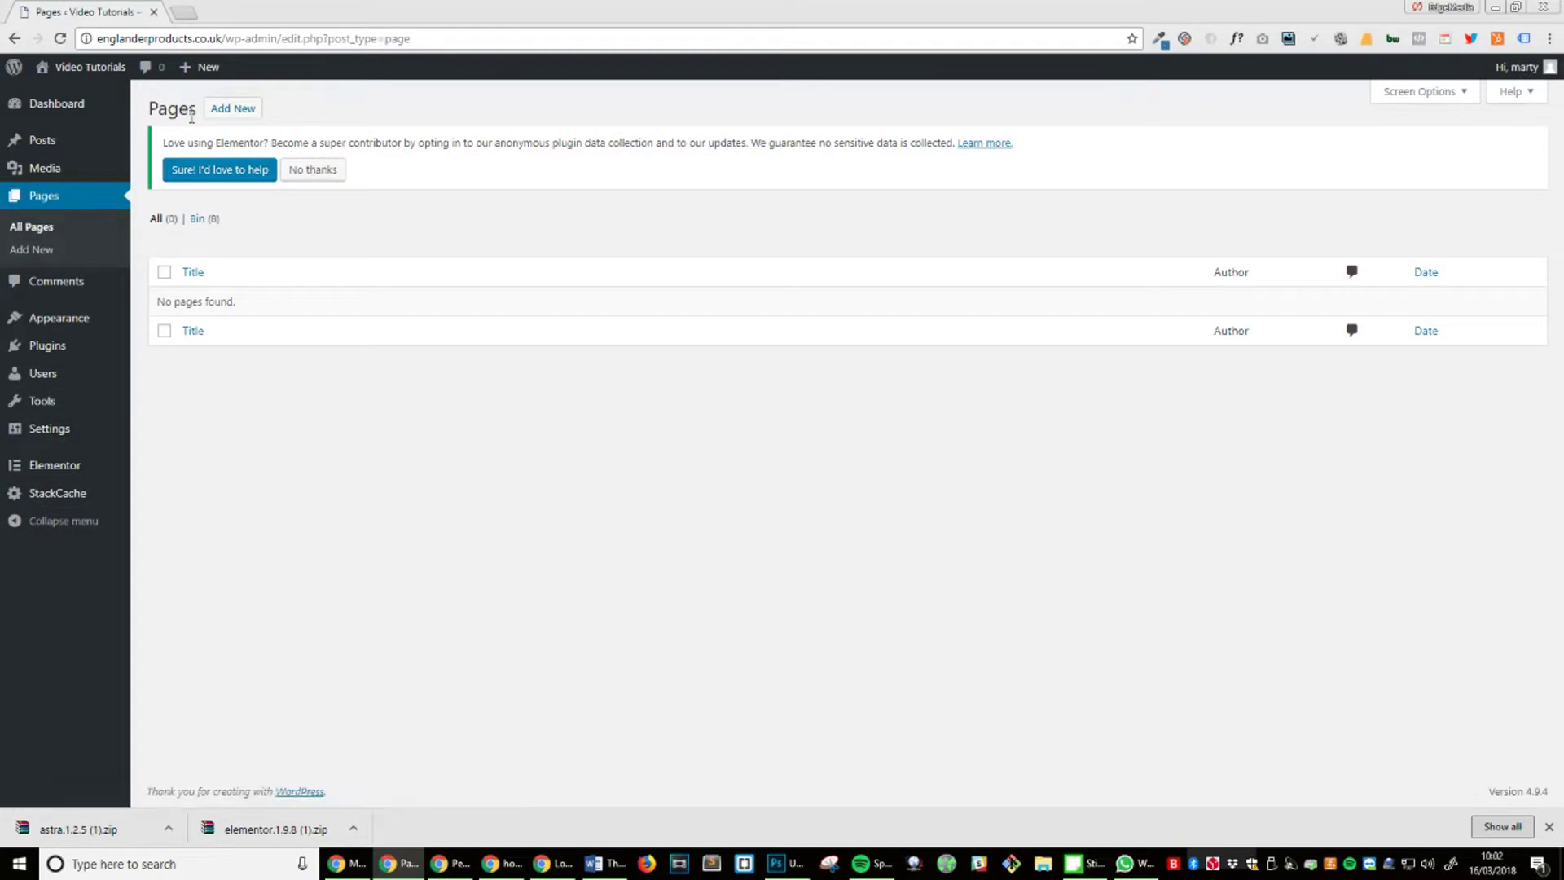
click(180, 169)
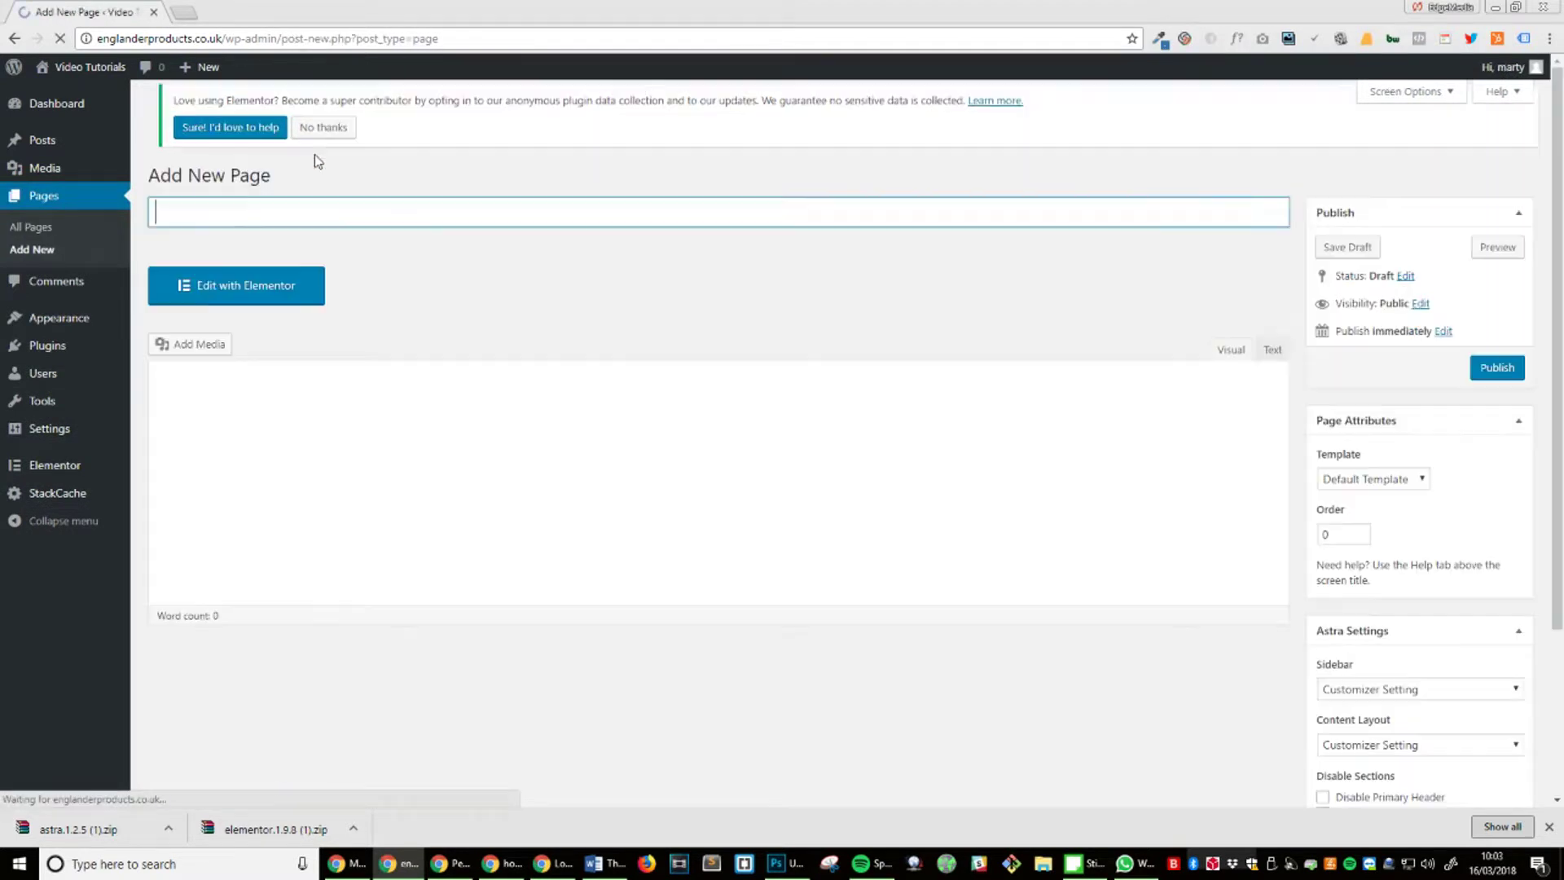
click(318, 222)
text(Home)
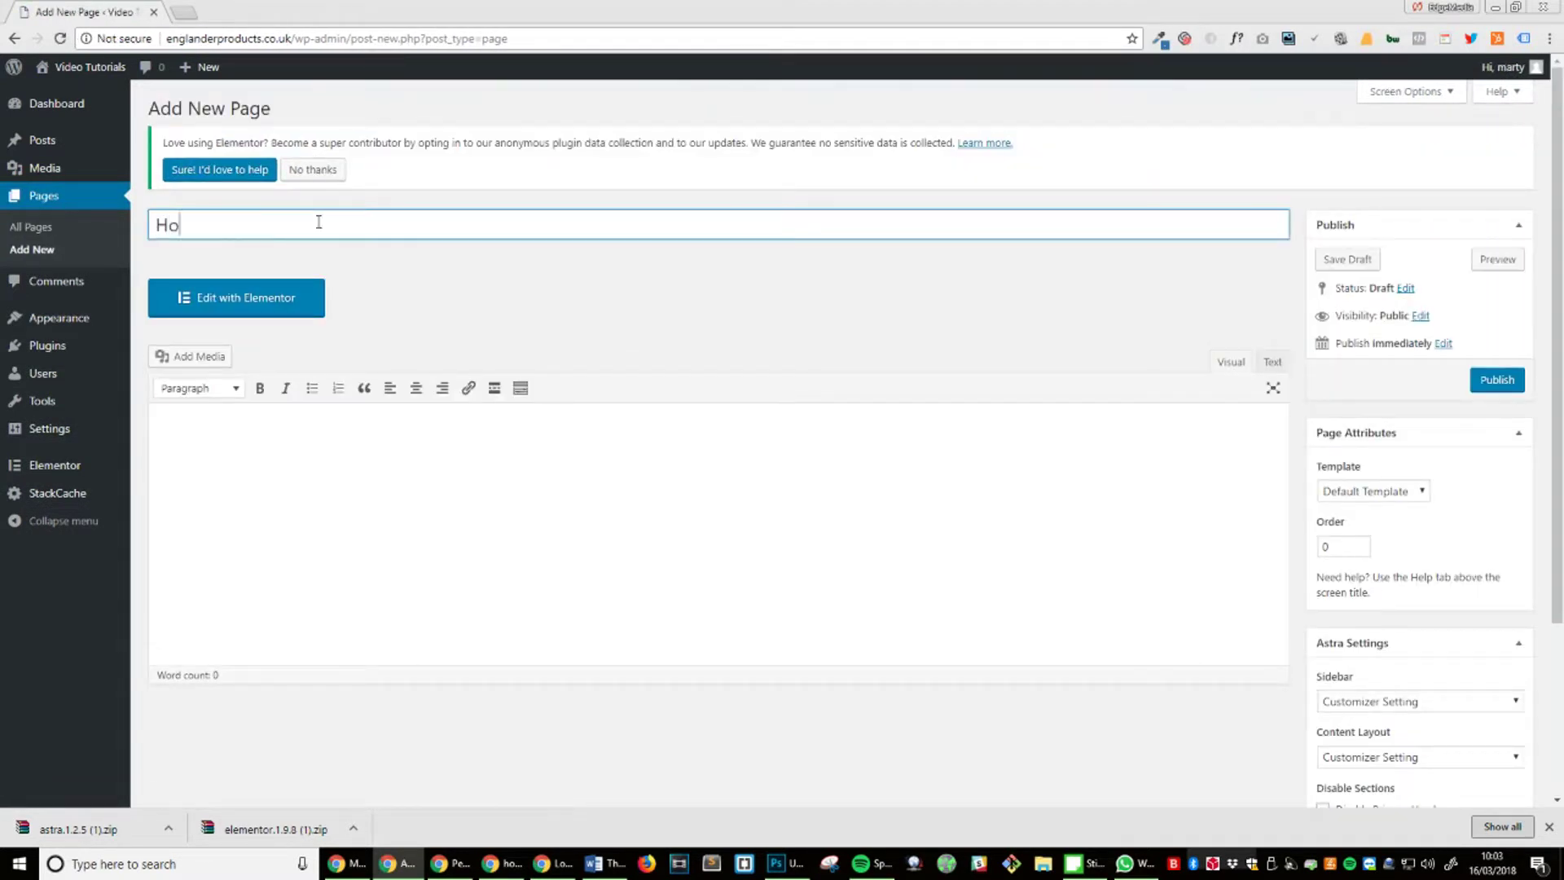
click(1519, 386)
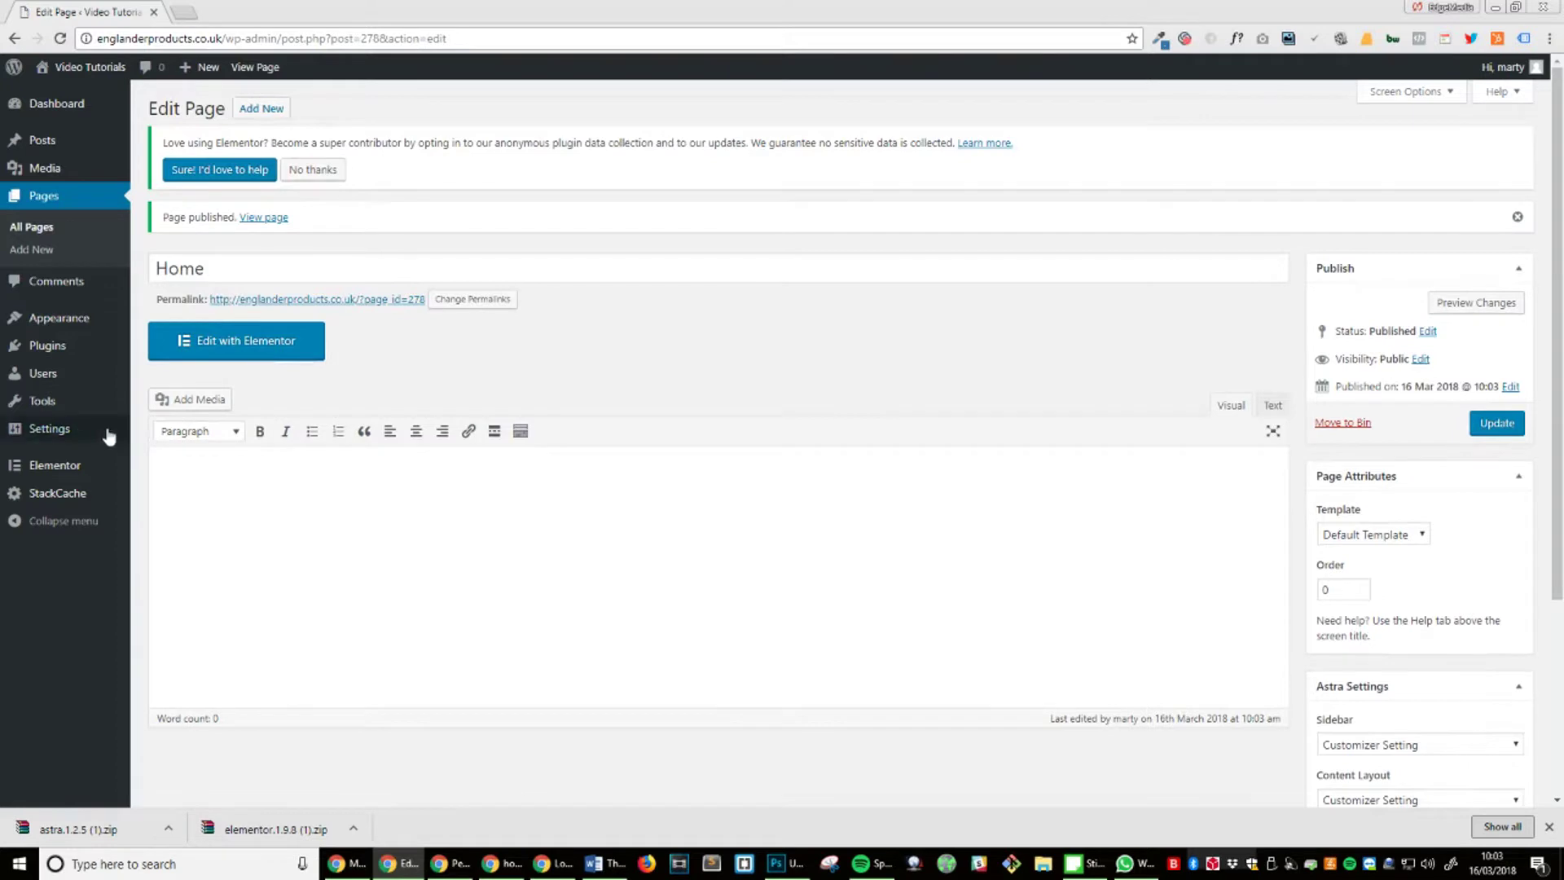
Change the permalink structure to Post name and save it.
mouse_move(76, 432)
click(181, 545)
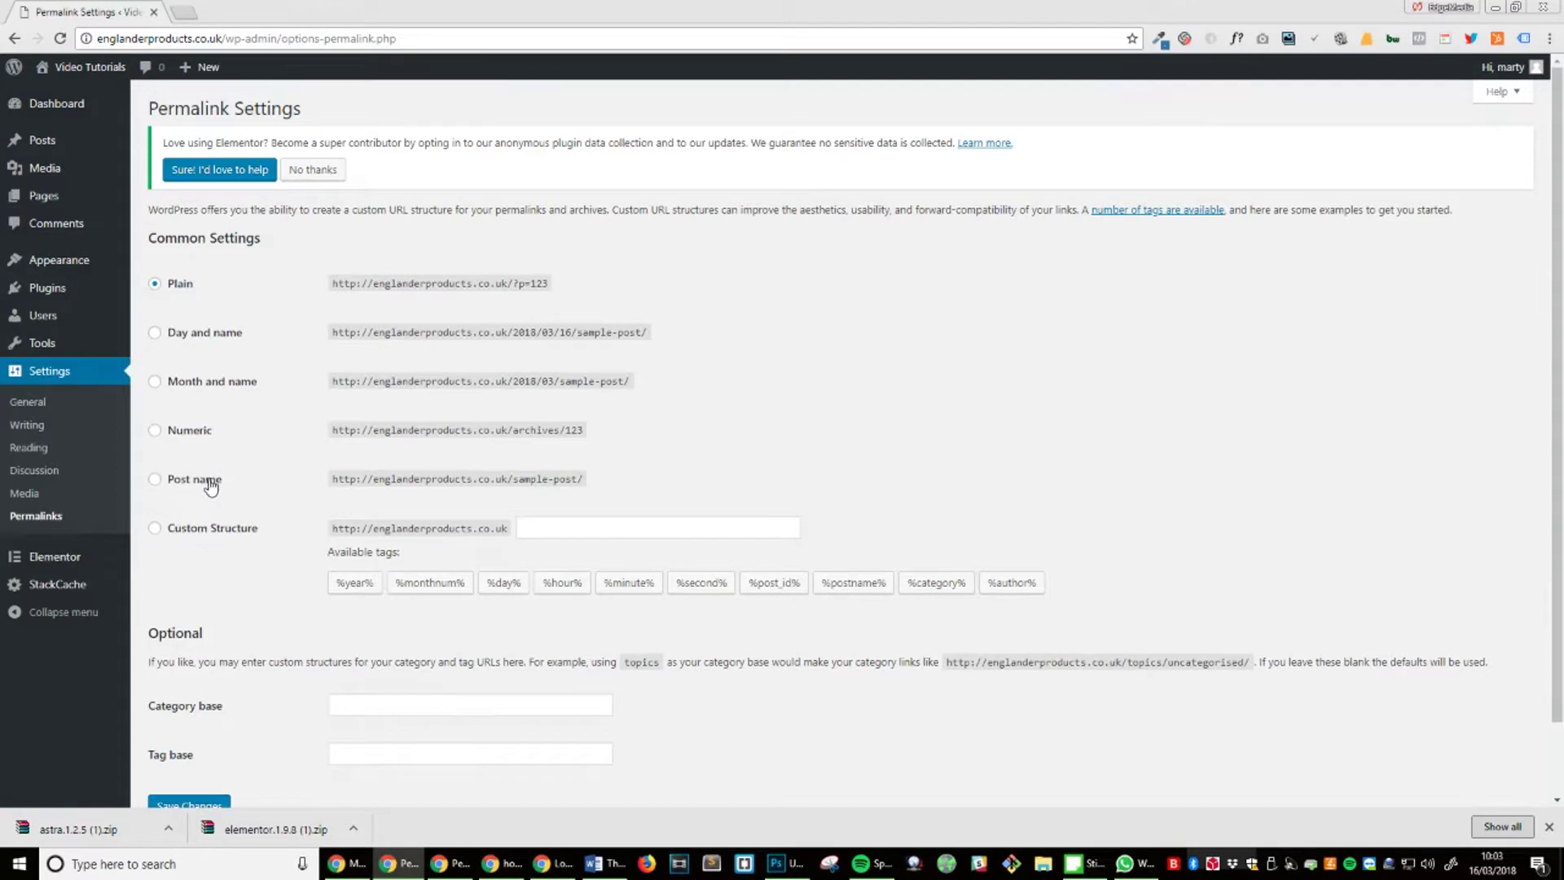
click(210, 487)
scroll(193, 596, down, 2)
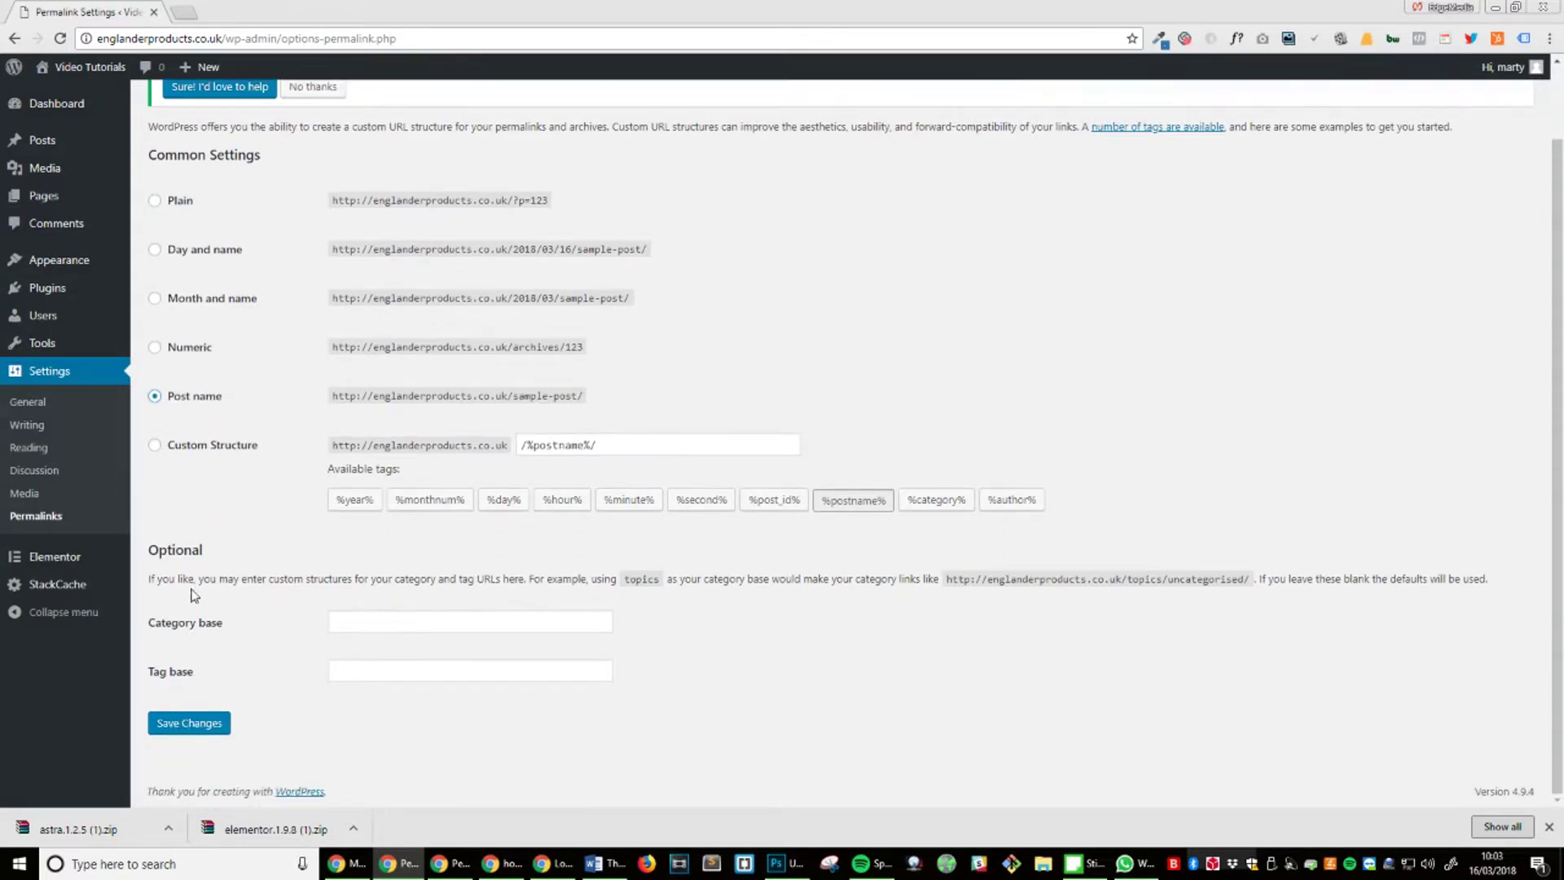
click(189, 724)
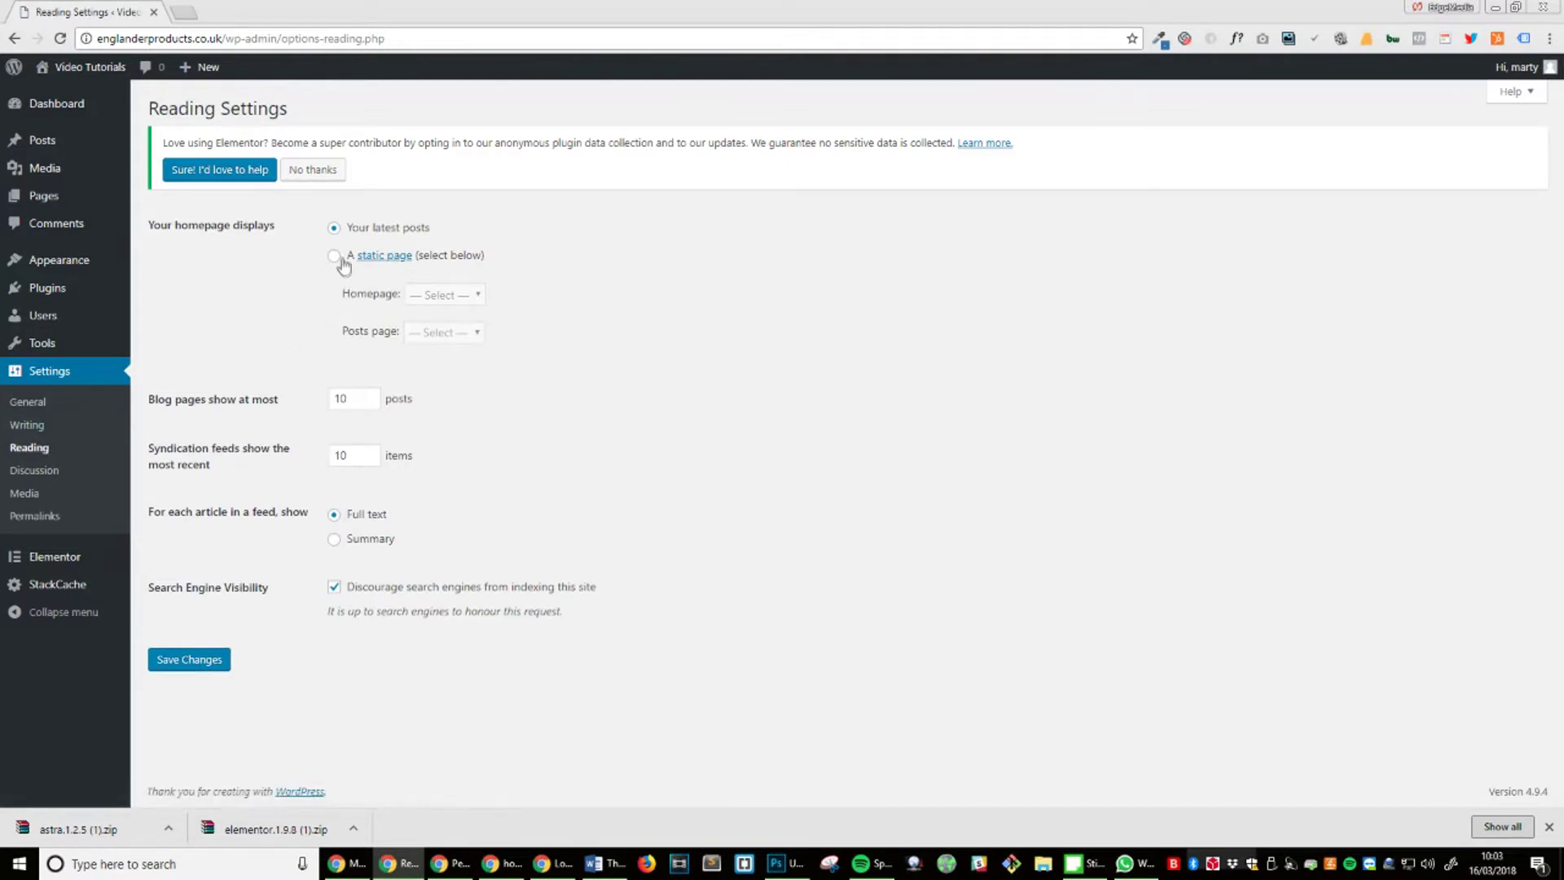
In Reading Settings, choose Home as the static homepage and save changes.
click(414, 295)
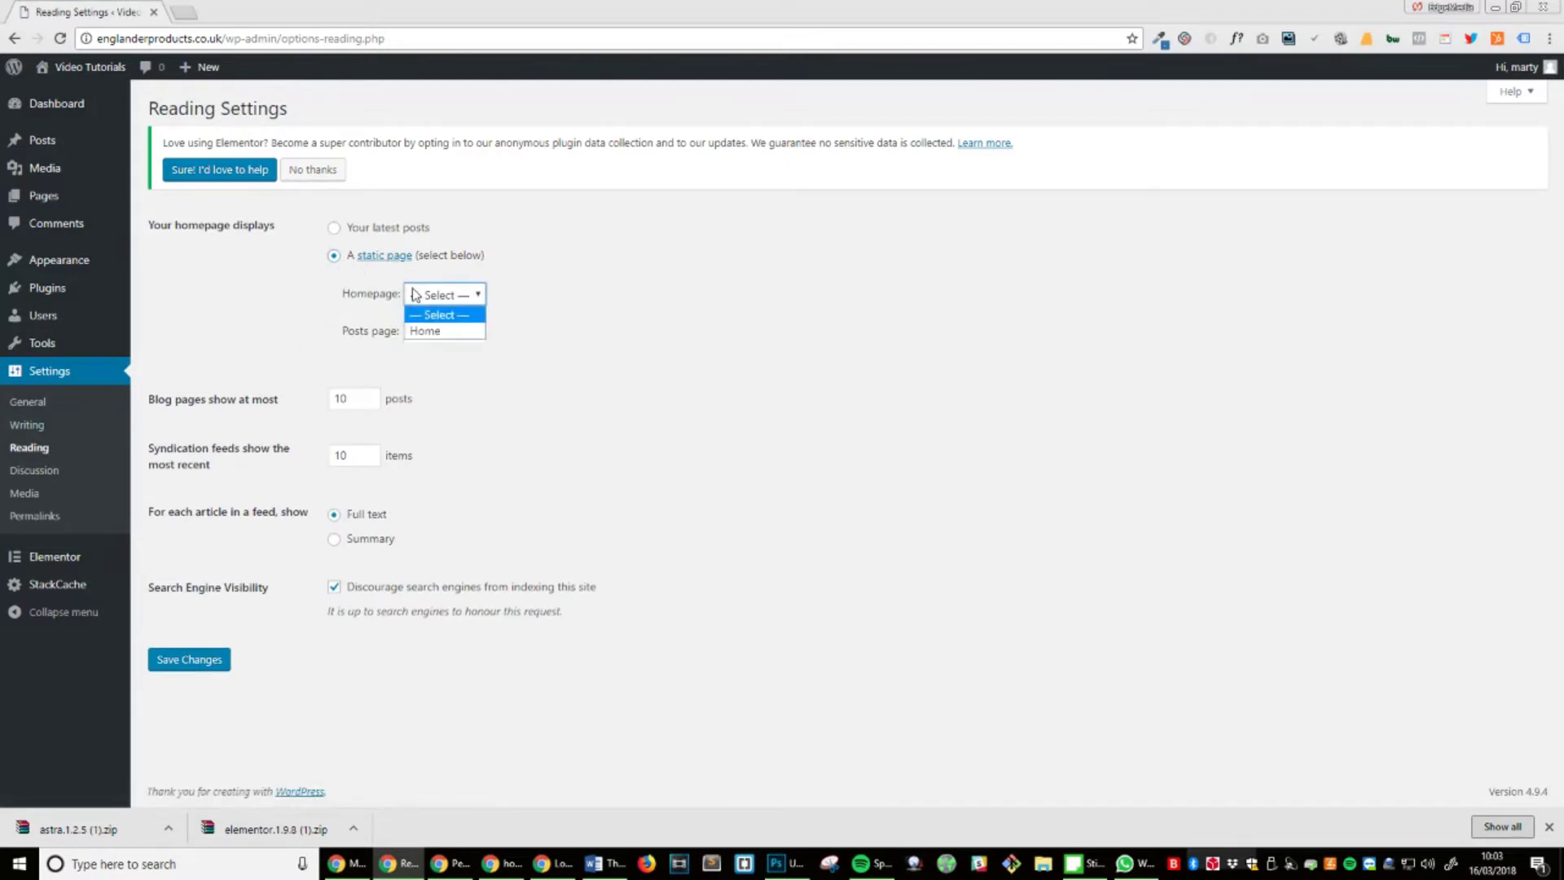
click(435, 331)
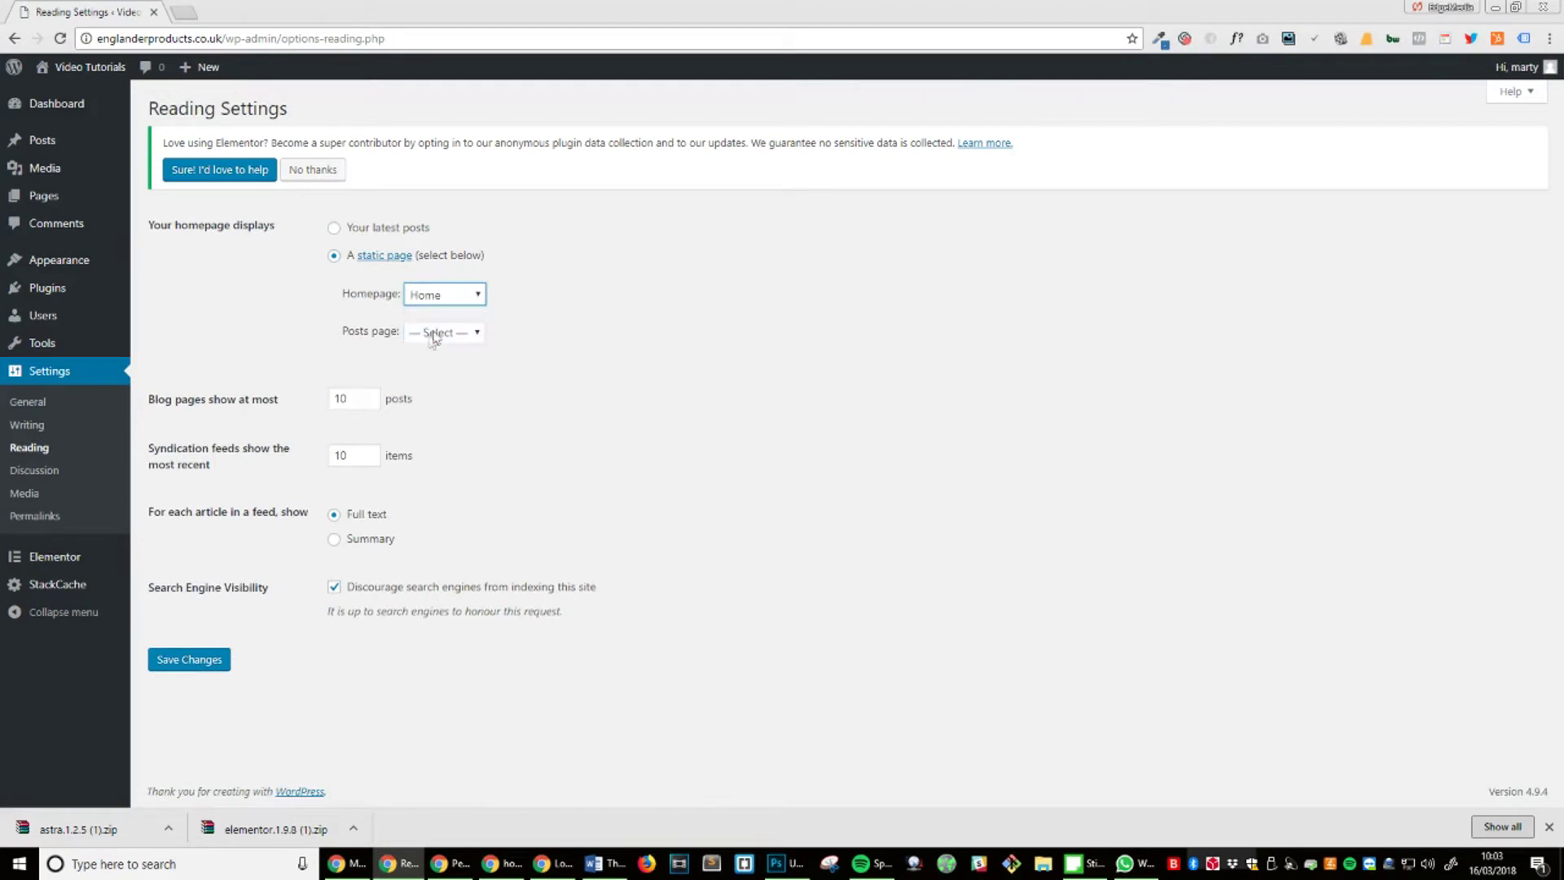
click(179, 666)
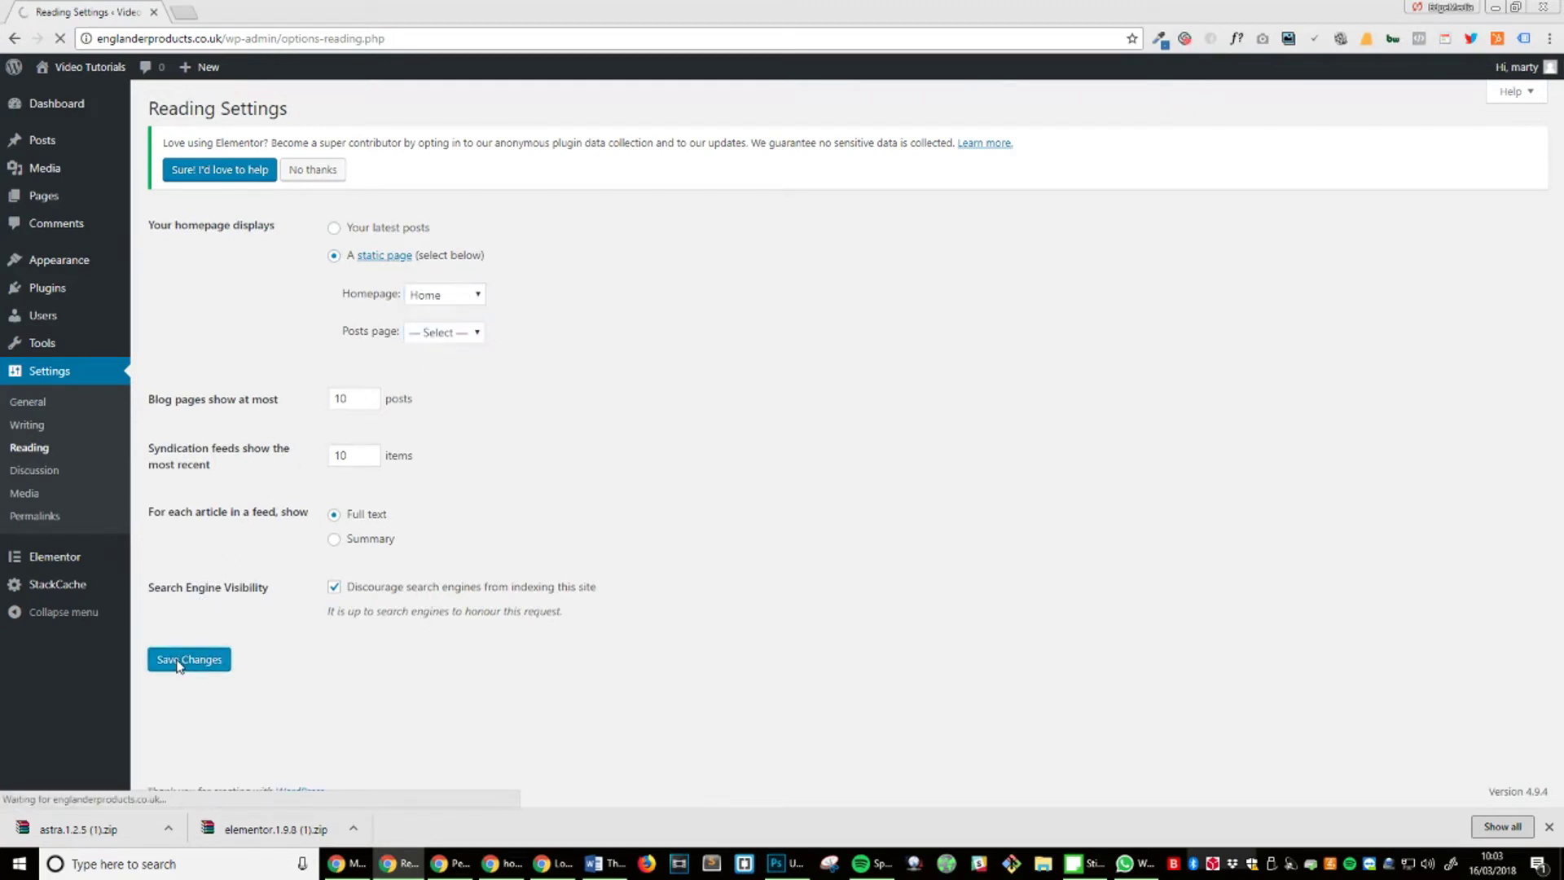
mouse_move(98, 193)
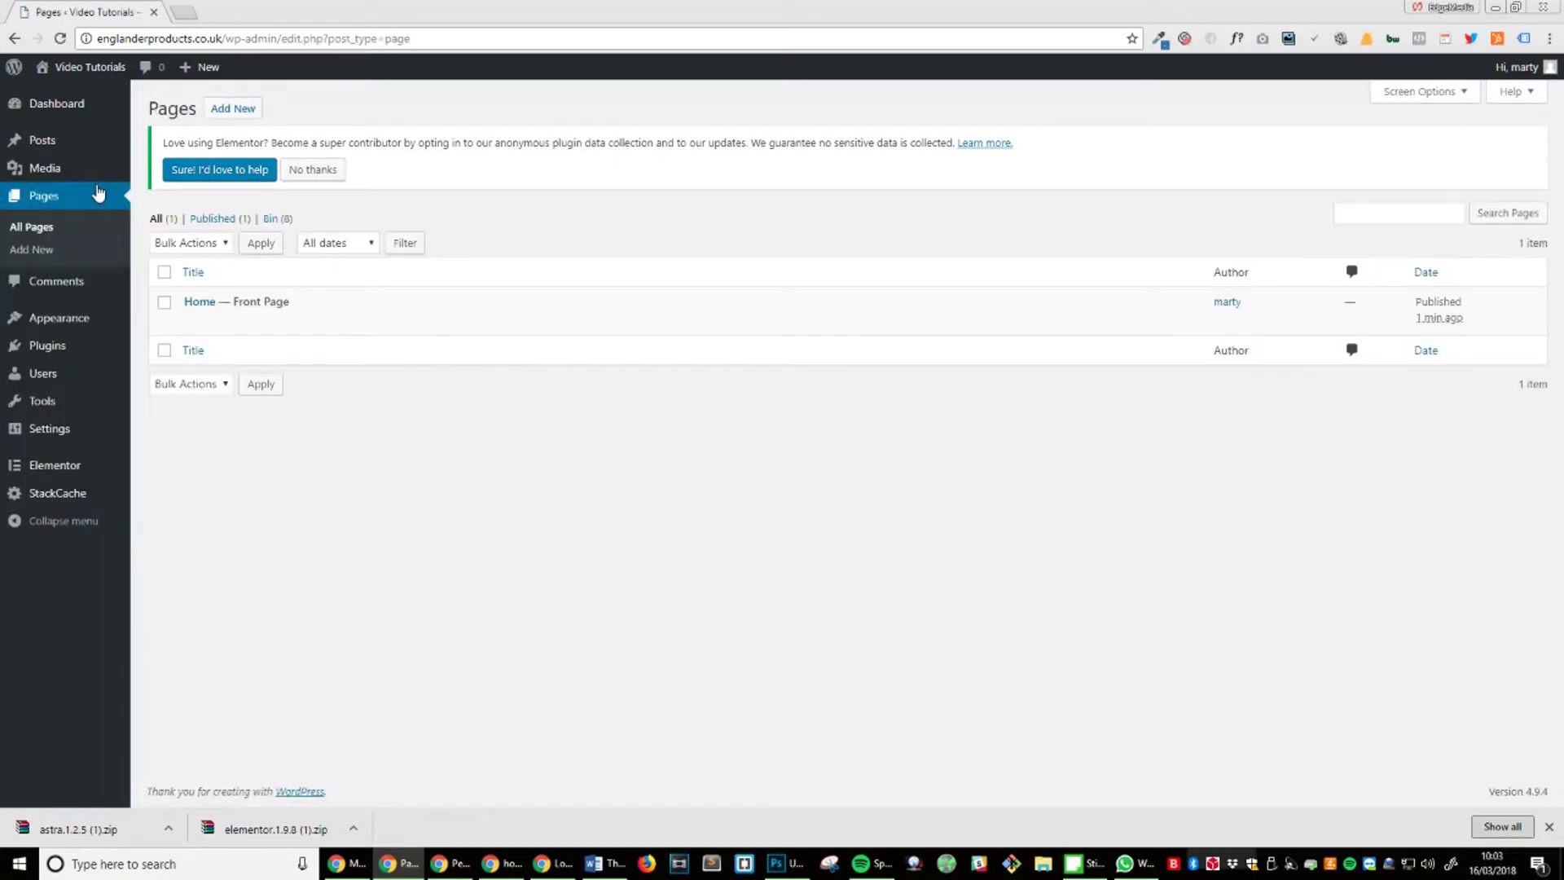
Open the 'Home — Front Page' page in the Elementor editor.
click(193, 303)
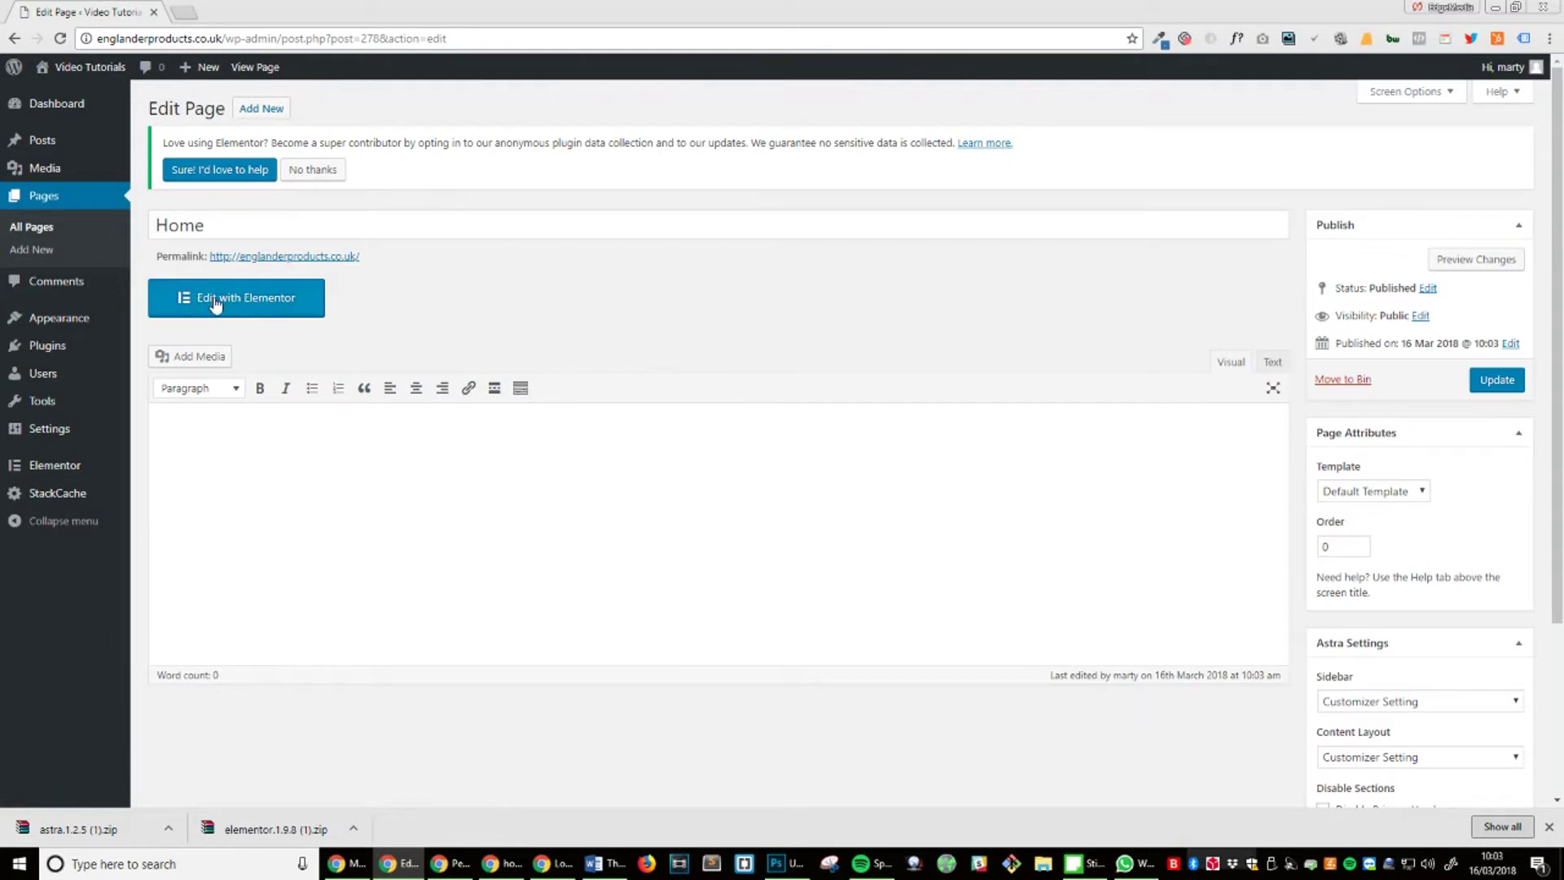
click(216, 302)
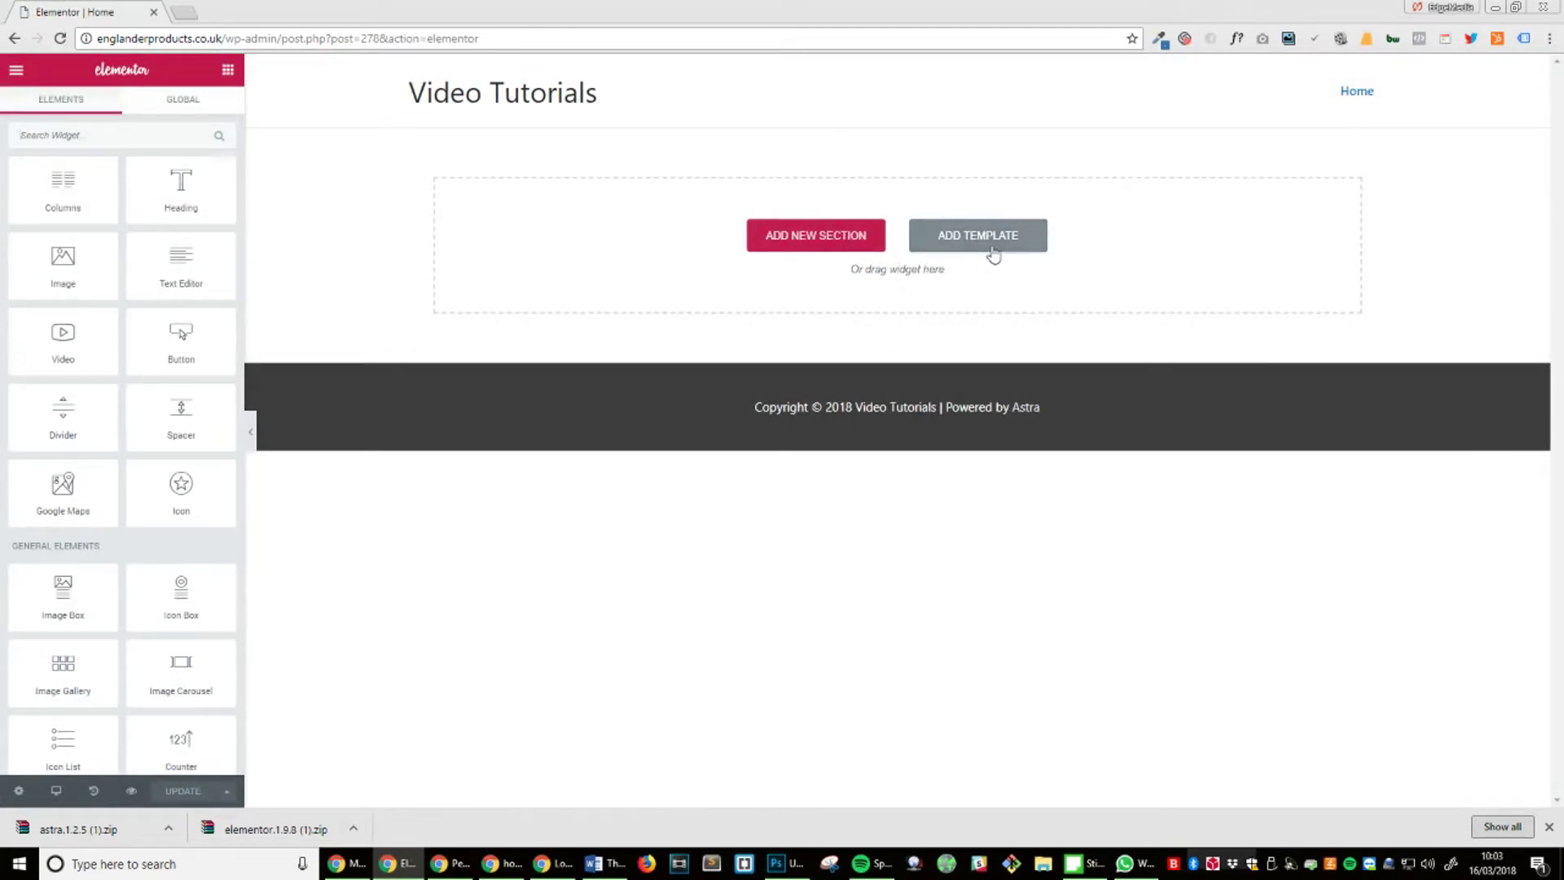
Insert the 'Homepage – Agency' predesigned template from the Elementor library.
click(943, 254)
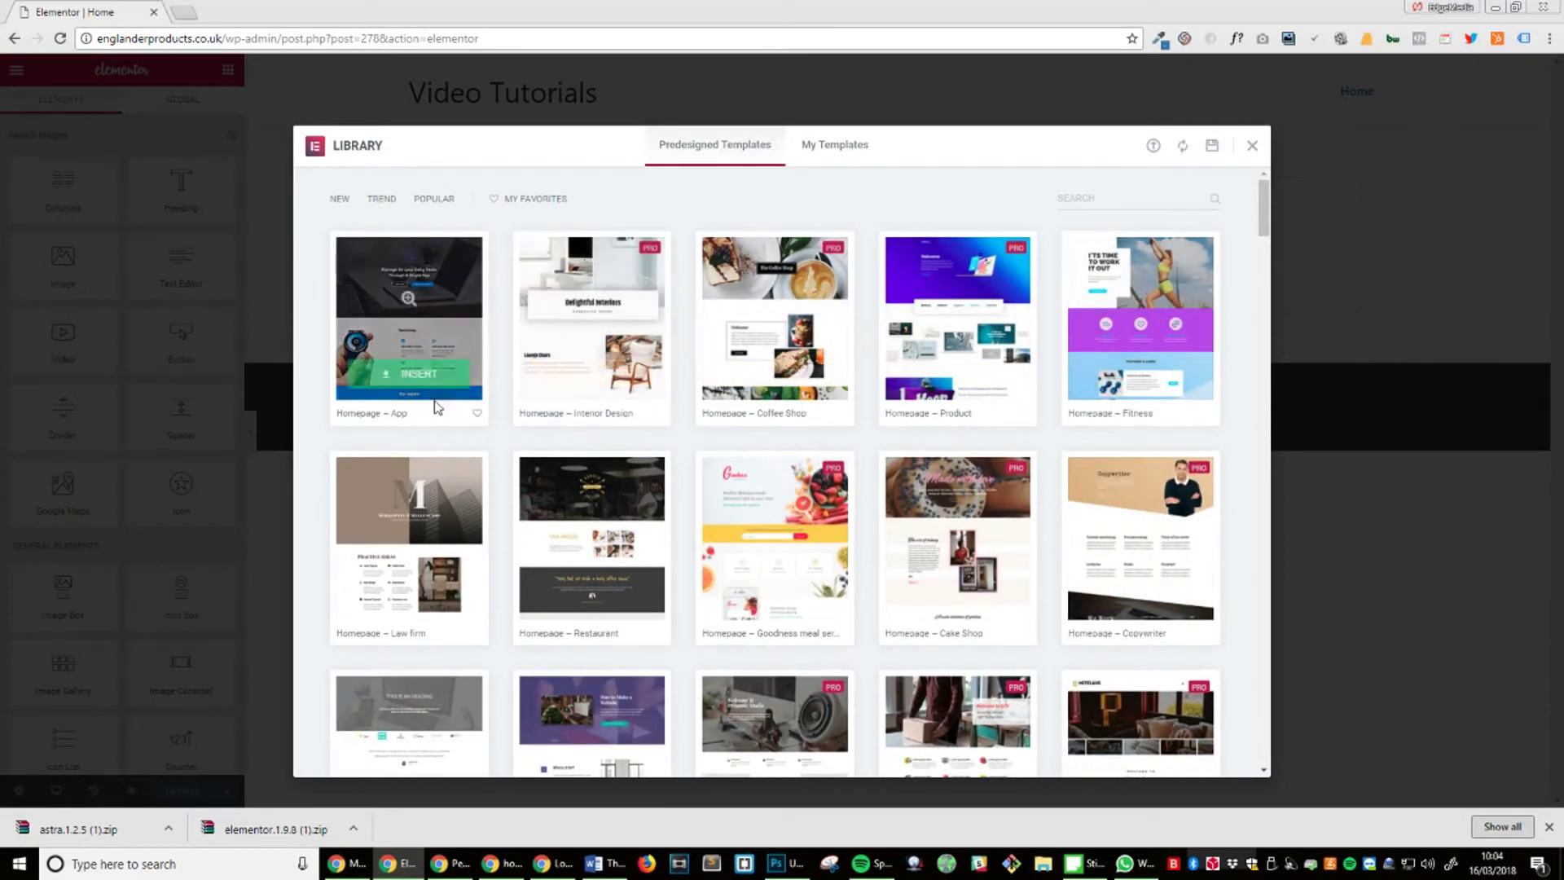
scroll(407, 628, down, 1)
scroll(408, 628, down, 5)
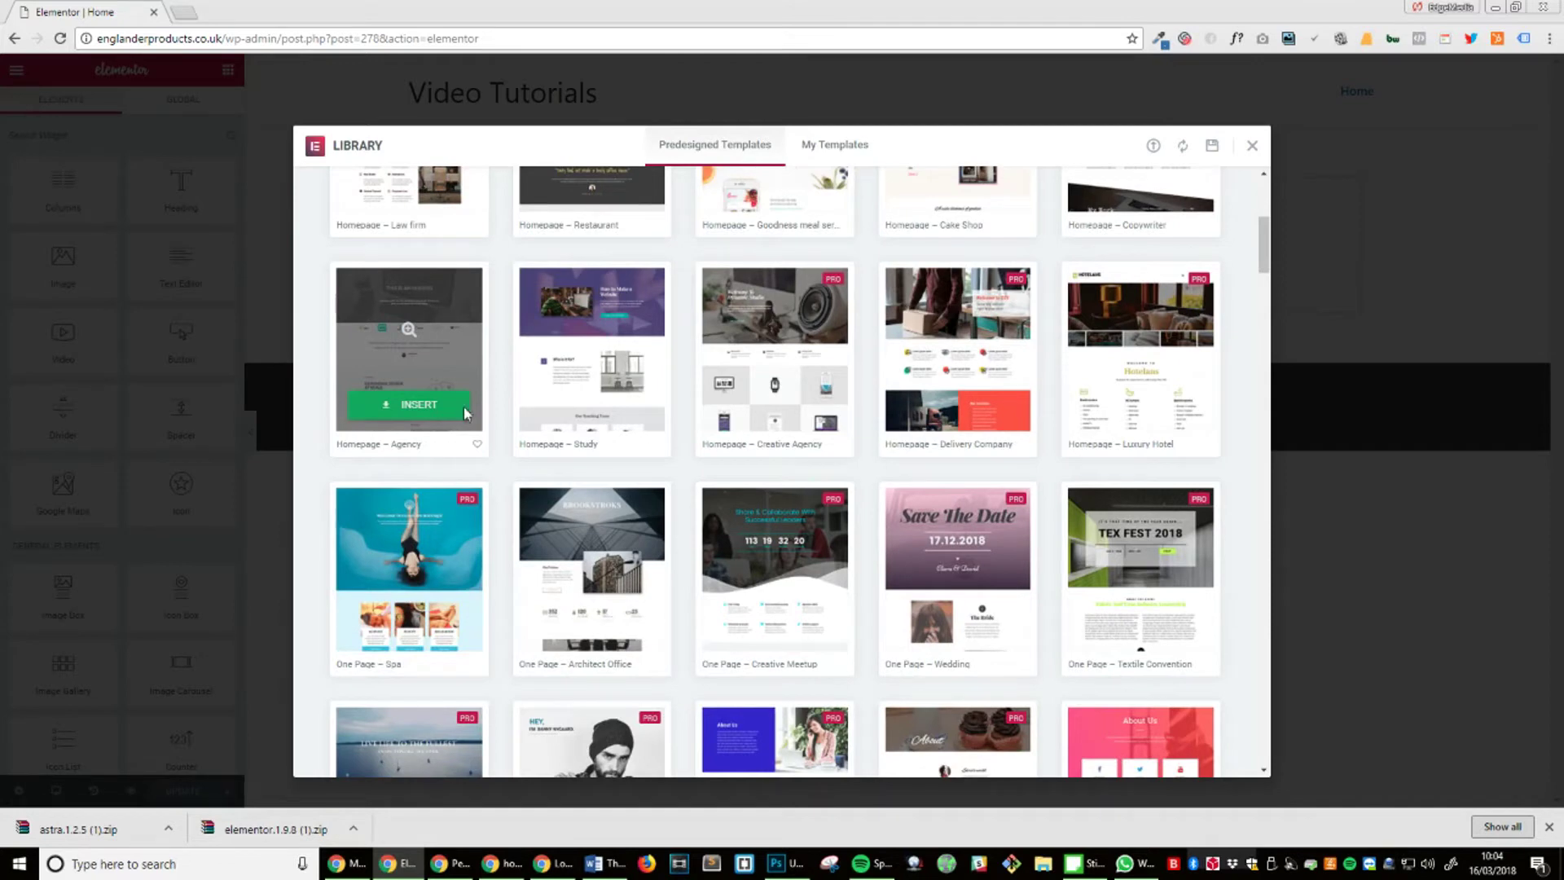
click(440, 405)
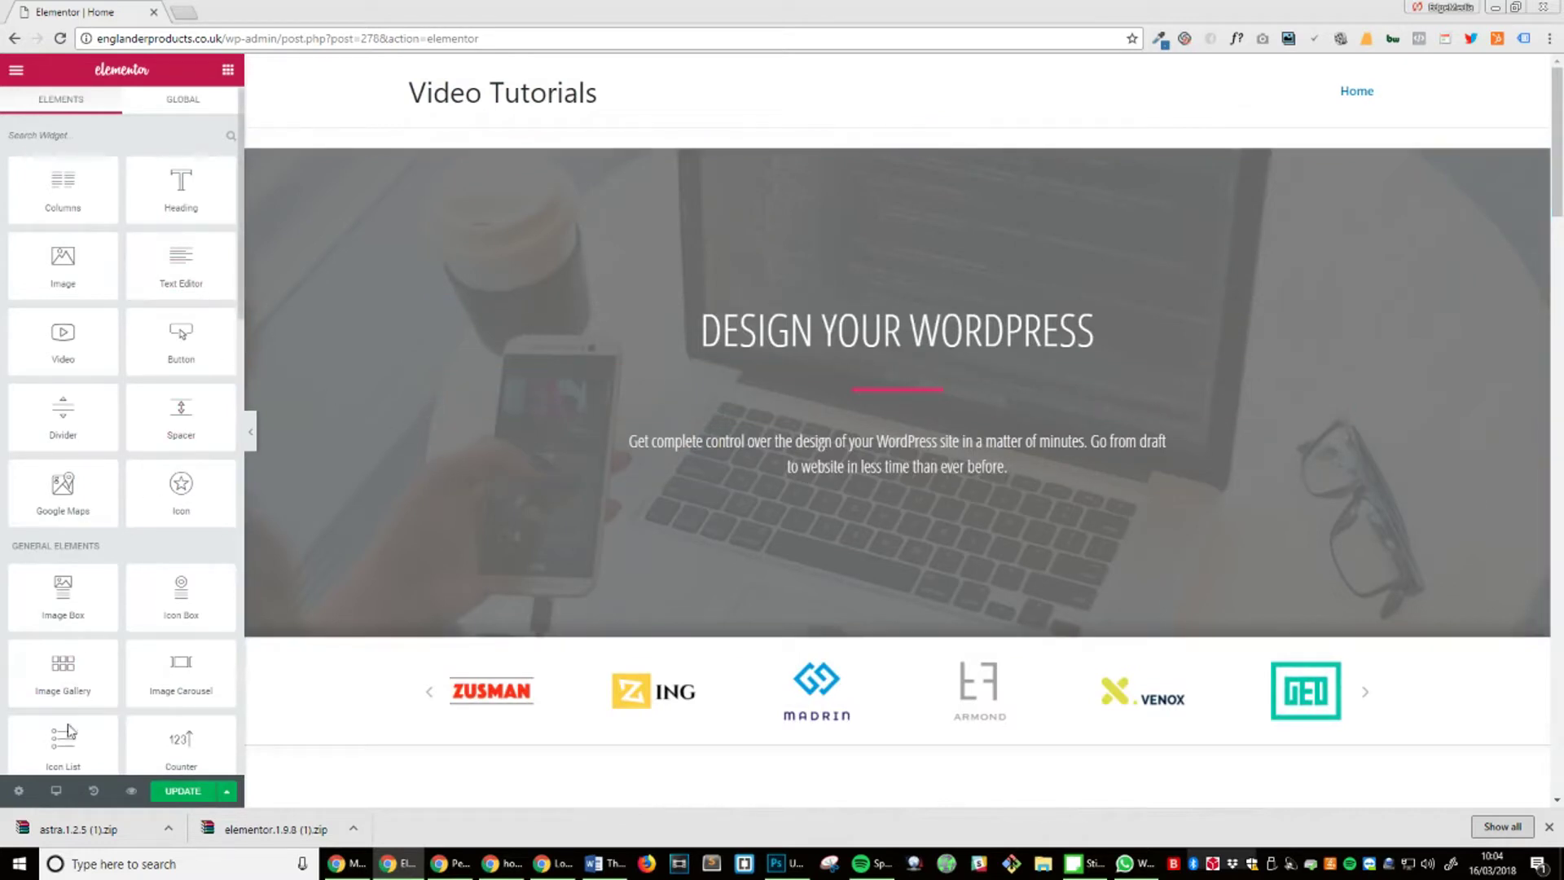
Set the page template to Elementor Canvas and scroll through the resulting layout.
click(18, 792)
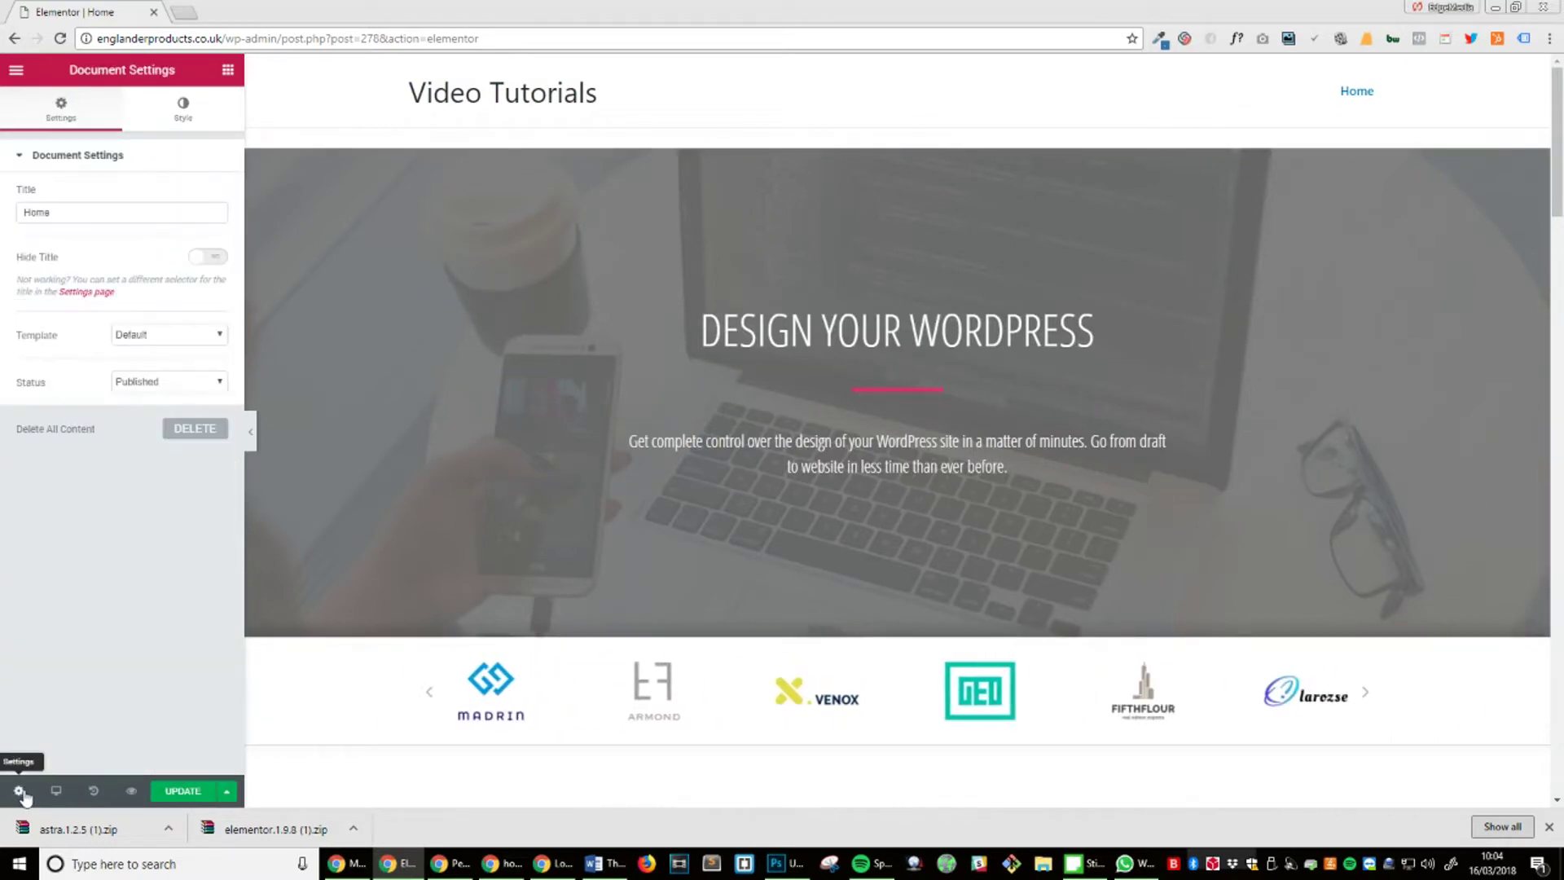
click(180, 336)
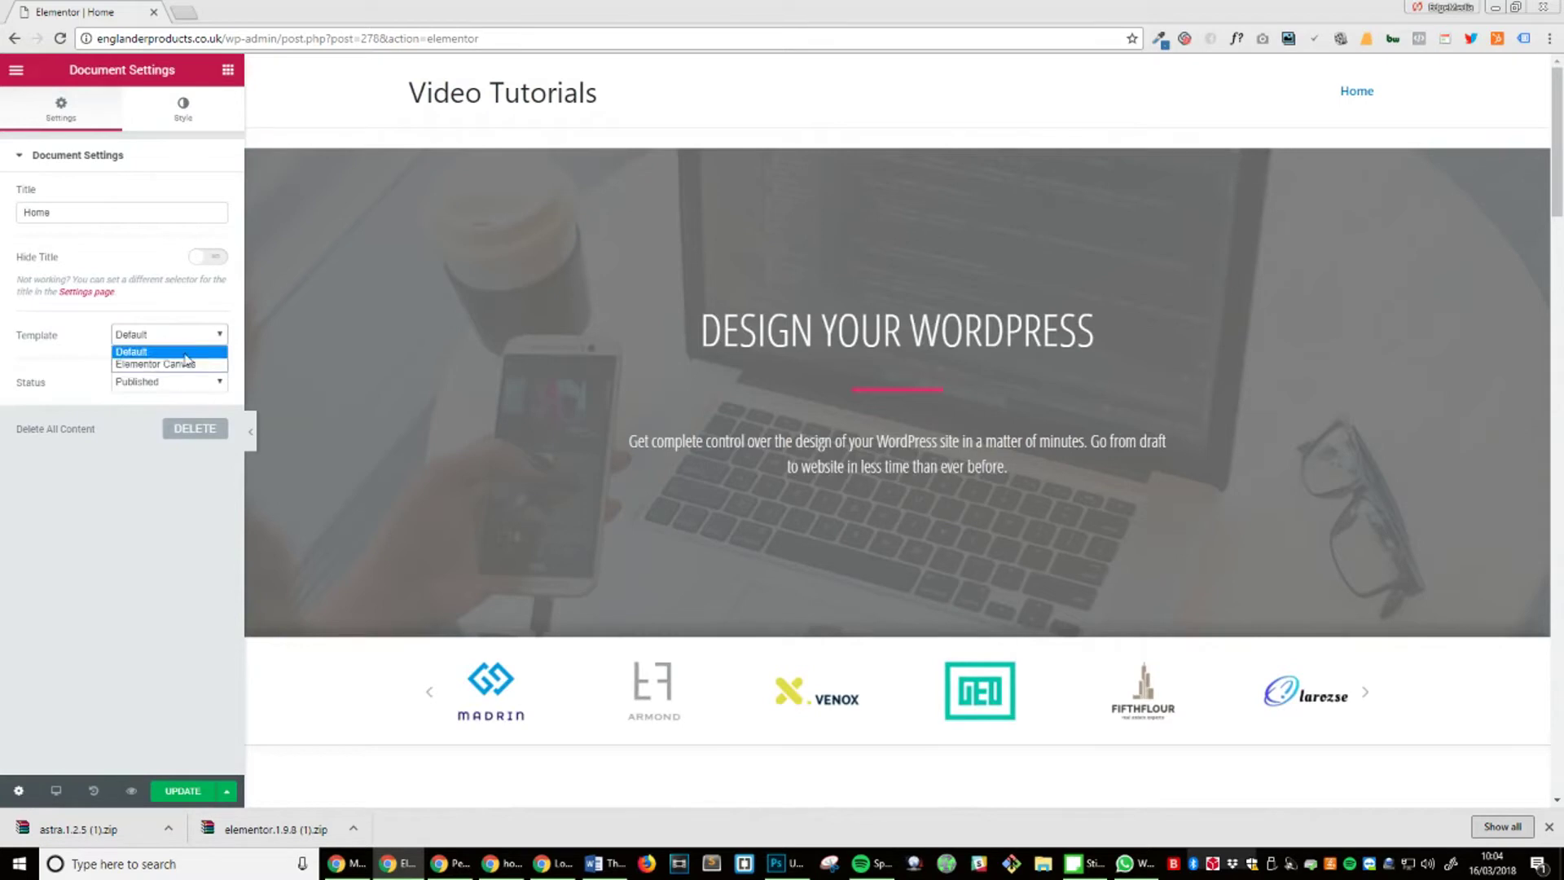
click(186, 365)
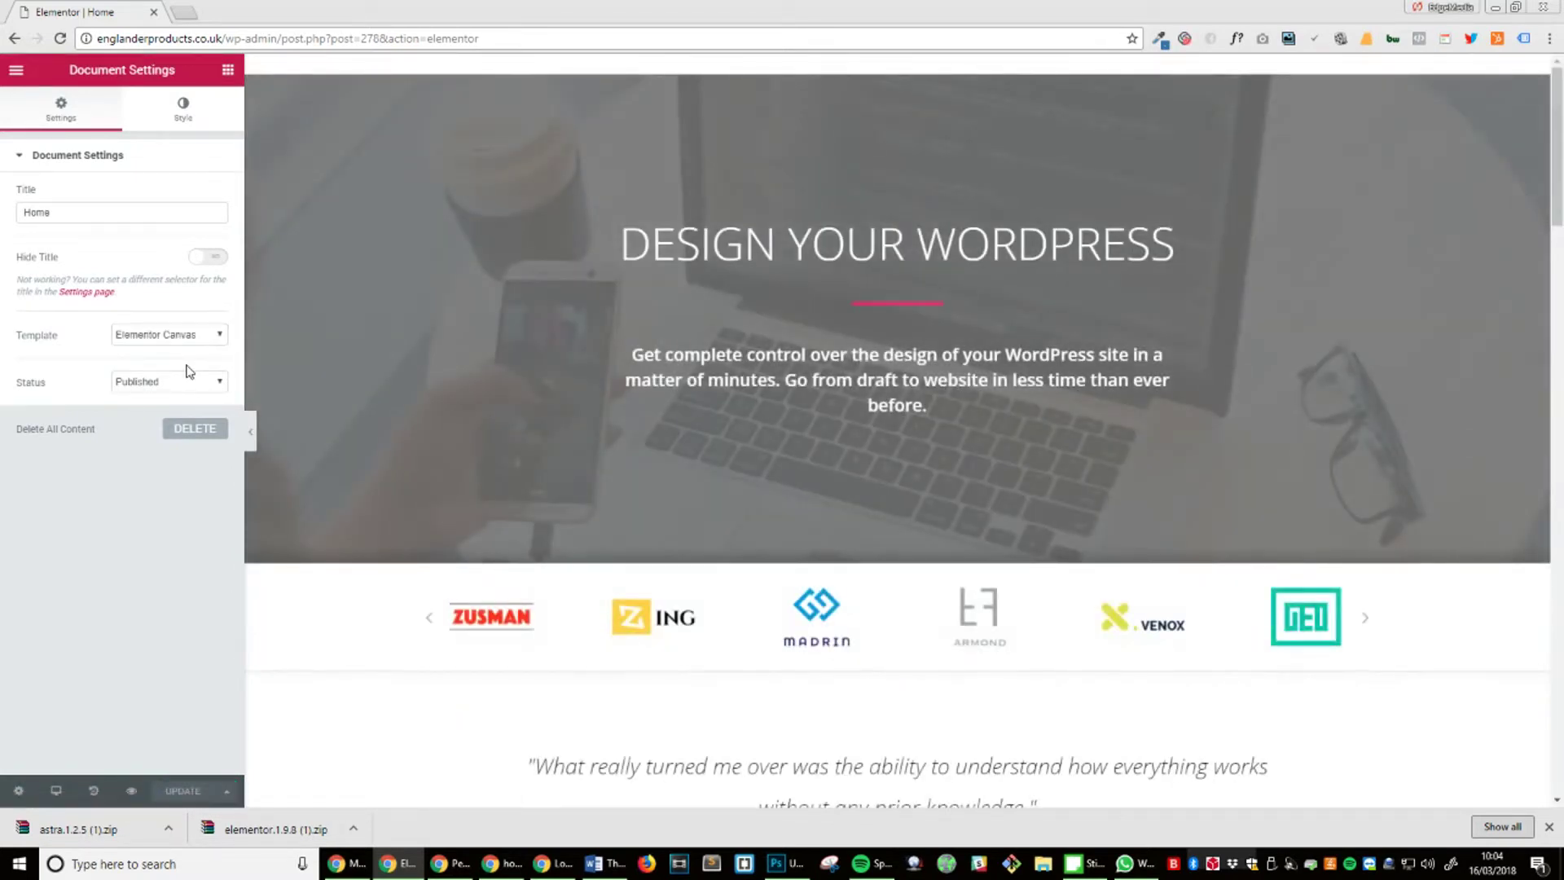
scroll(926, 401, down, 5)
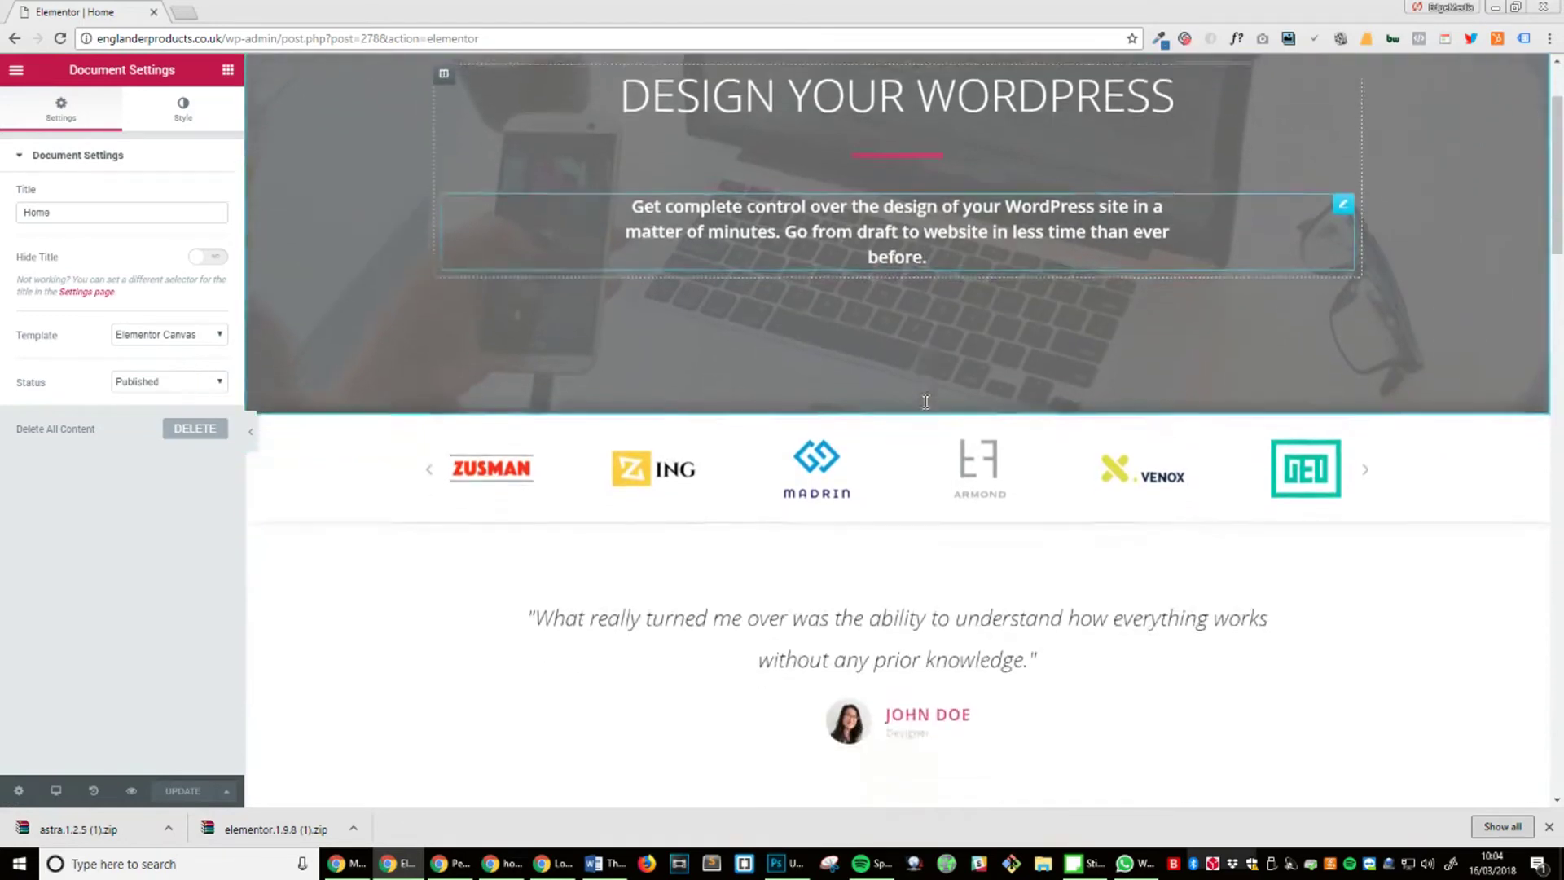
scroll(926, 401, down, 7)
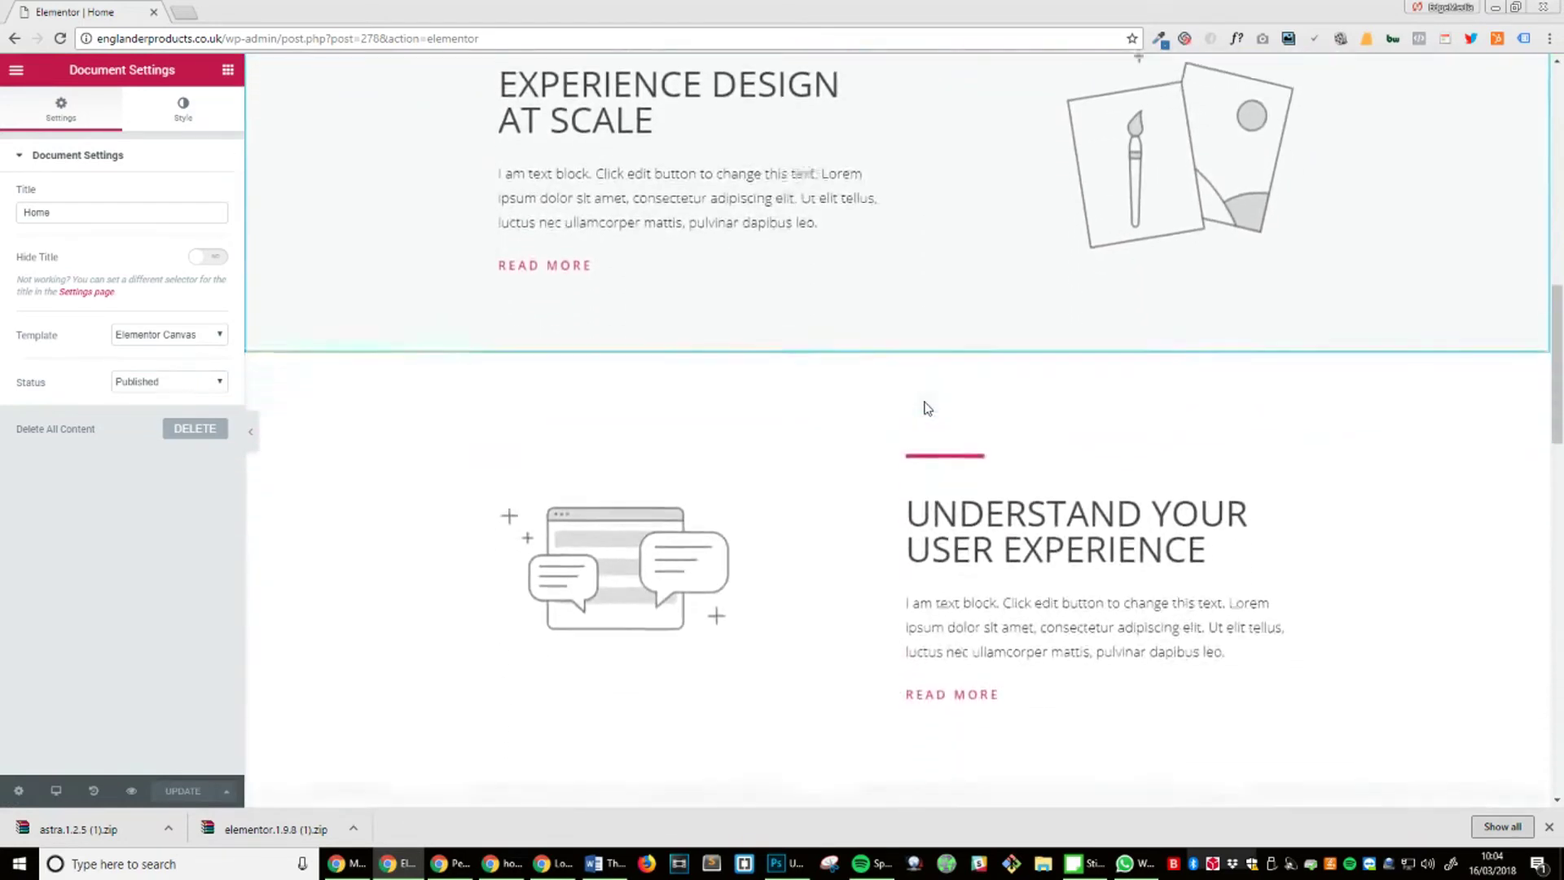
scroll(926, 401, down, 12)
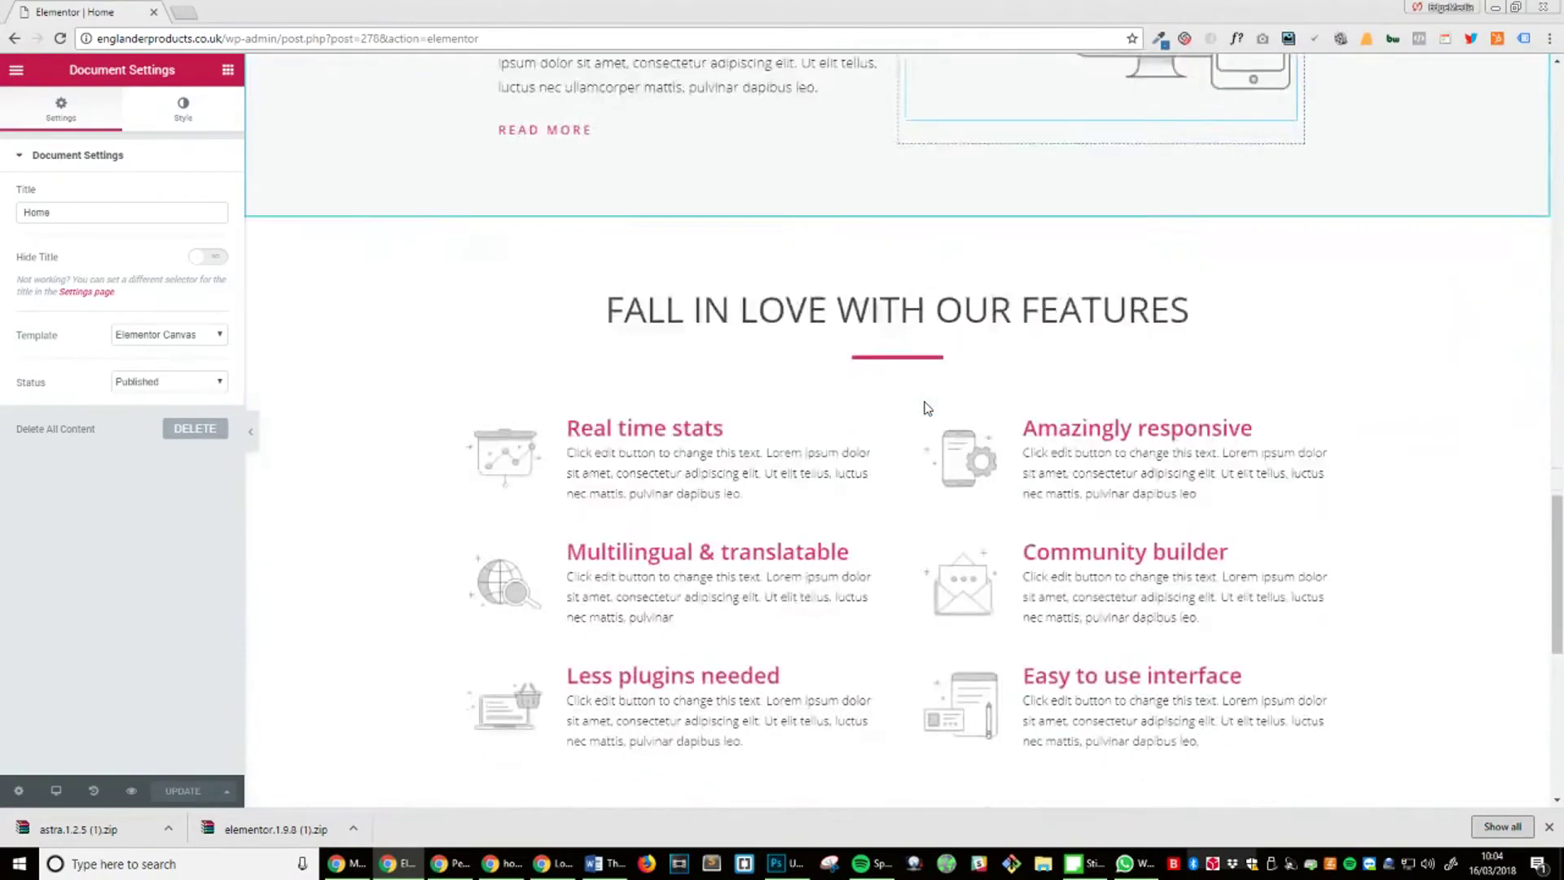
scroll(925, 404, down, 5)
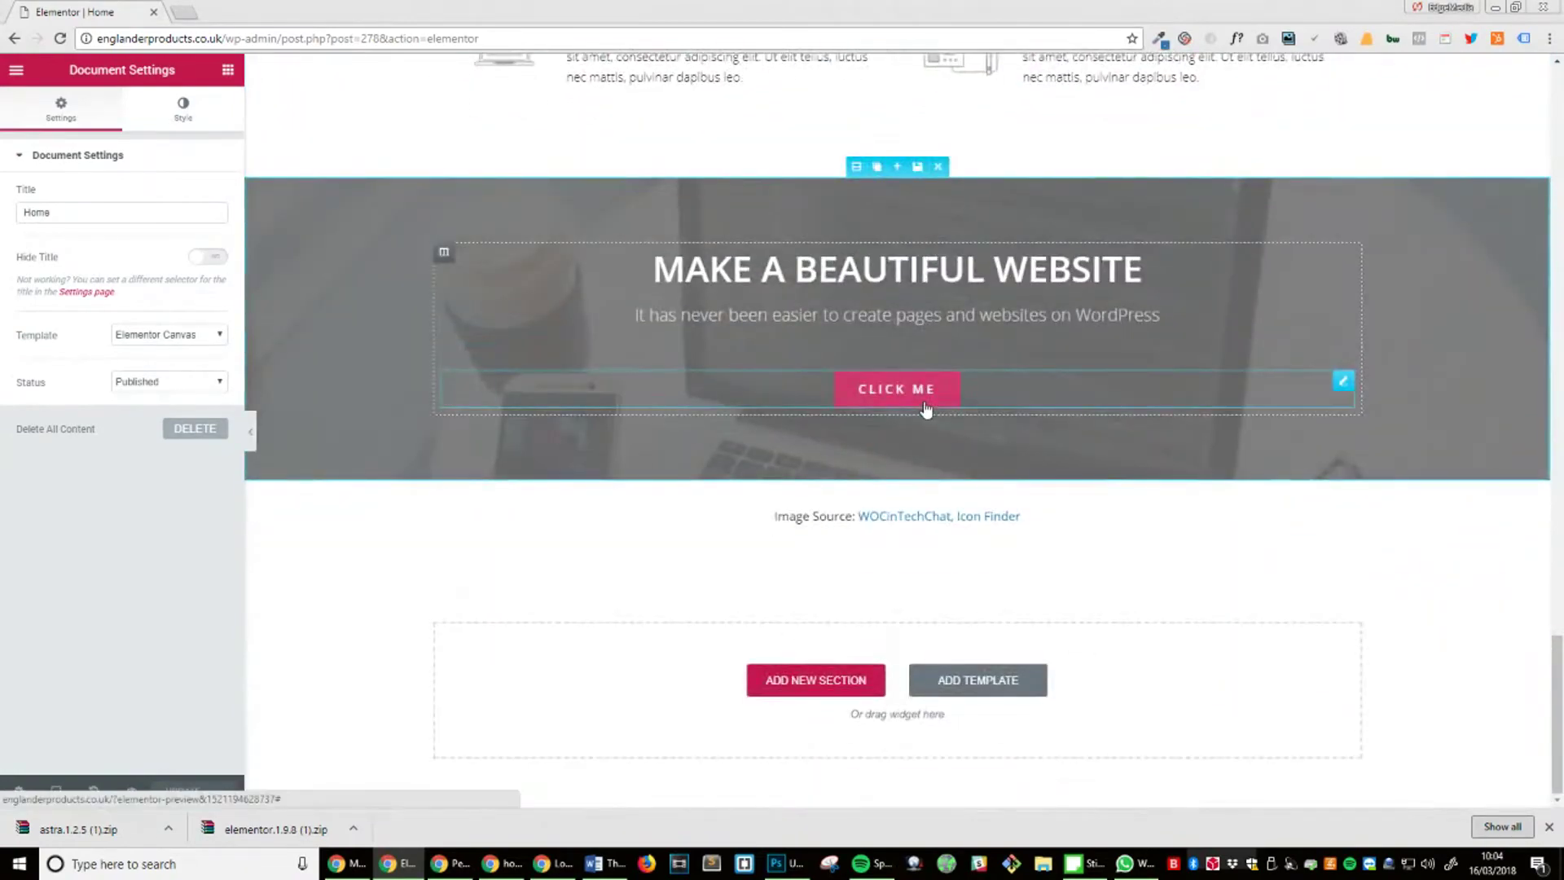
scroll(926, 407, up, 1)
scroll(926, 408, up, 20)
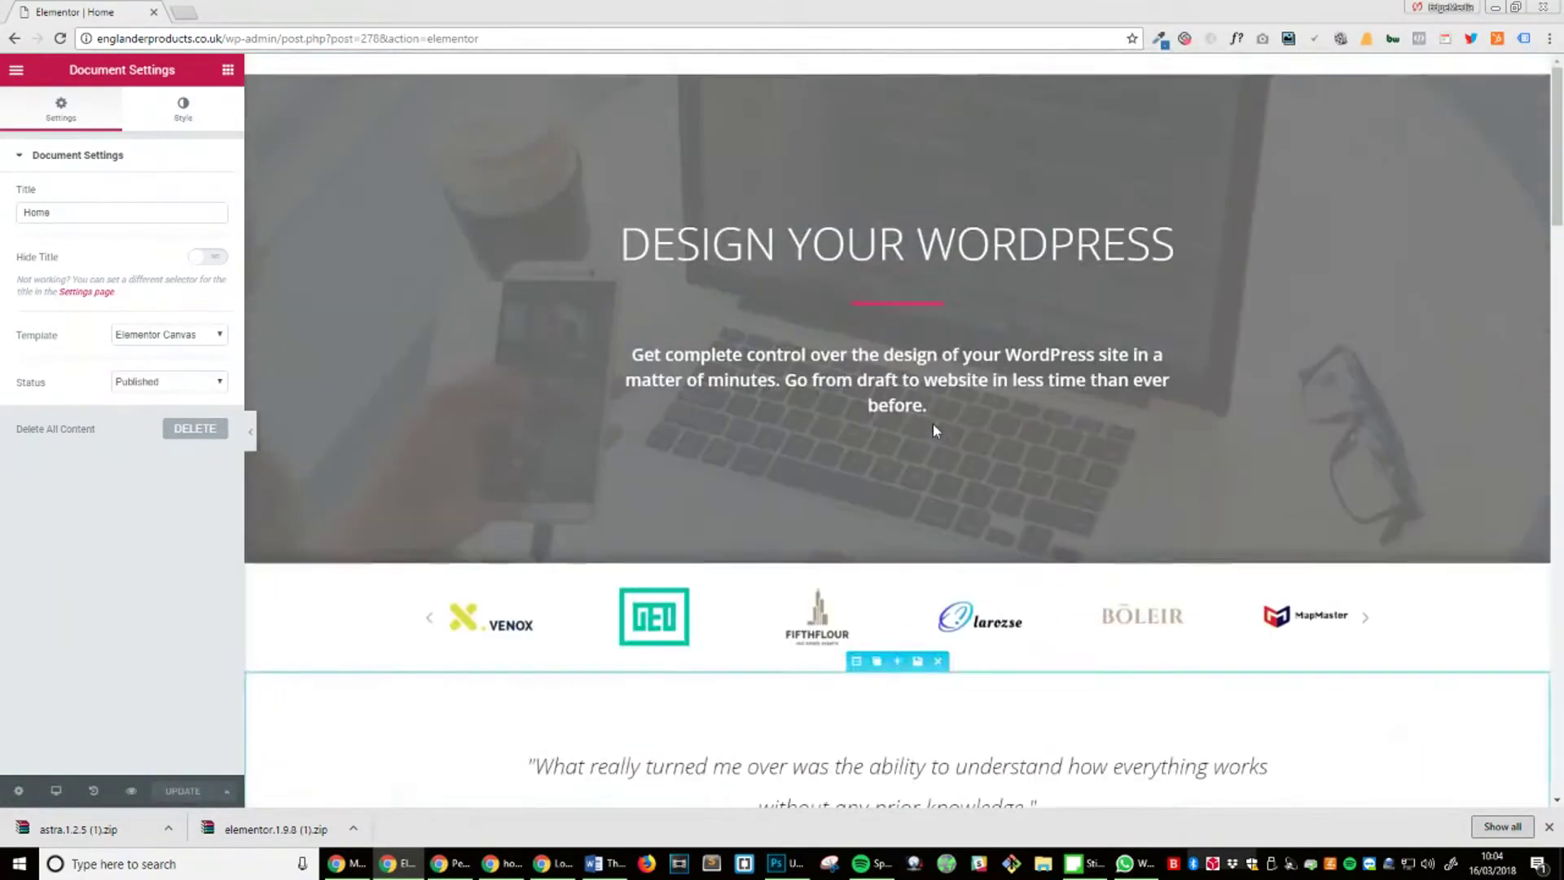
Replace the 'Design Your WordPress' heading with 'Click on any element to change it' and update the page.
click(1173, 244)
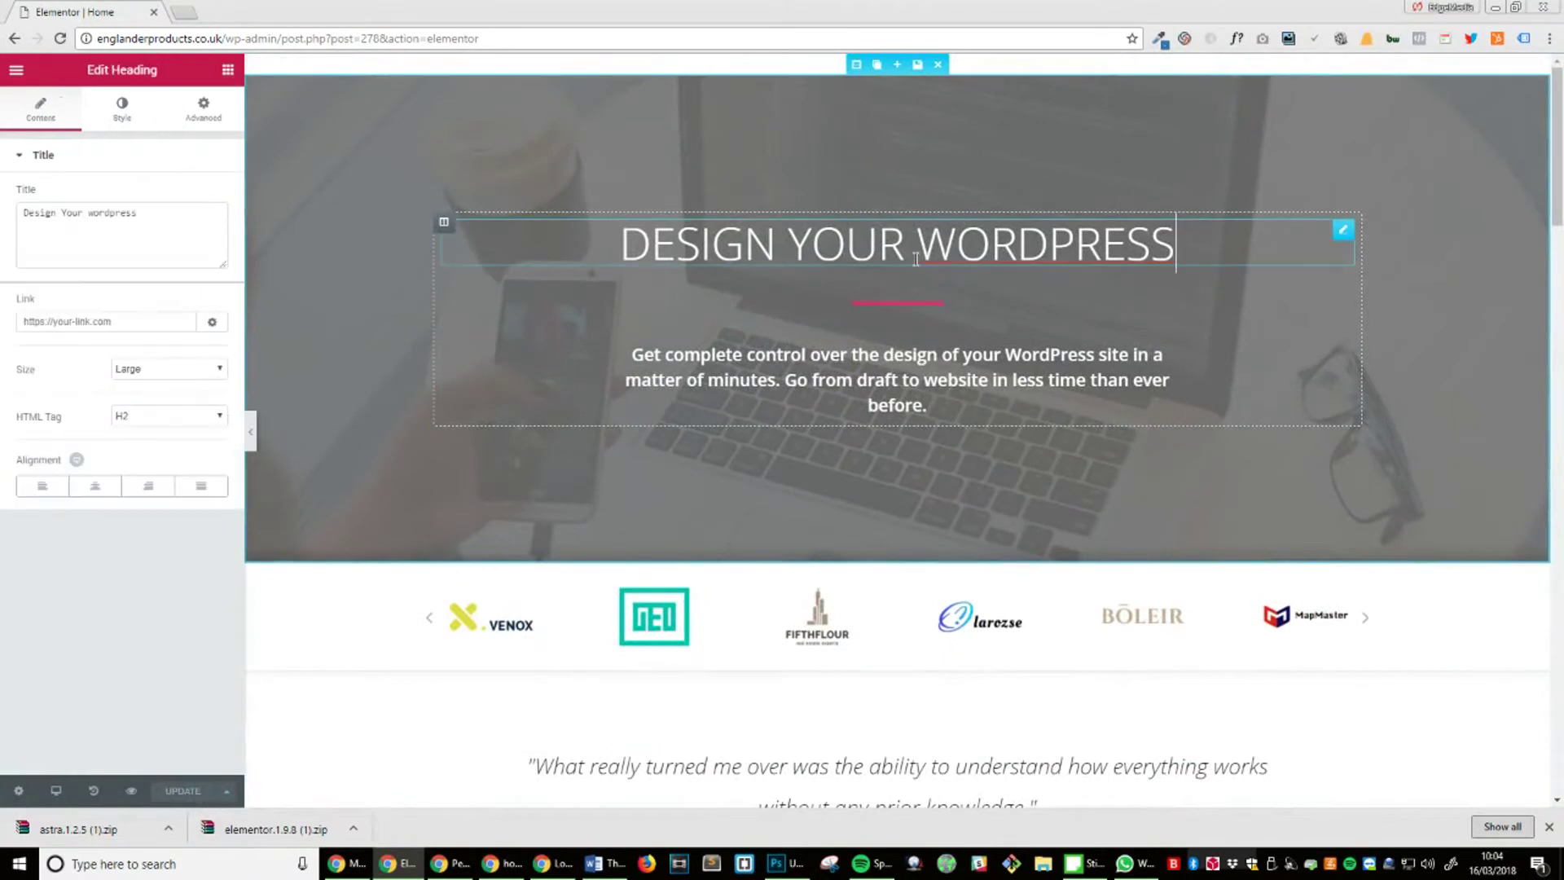
drag(204, 214, 23, 213)
text(C)
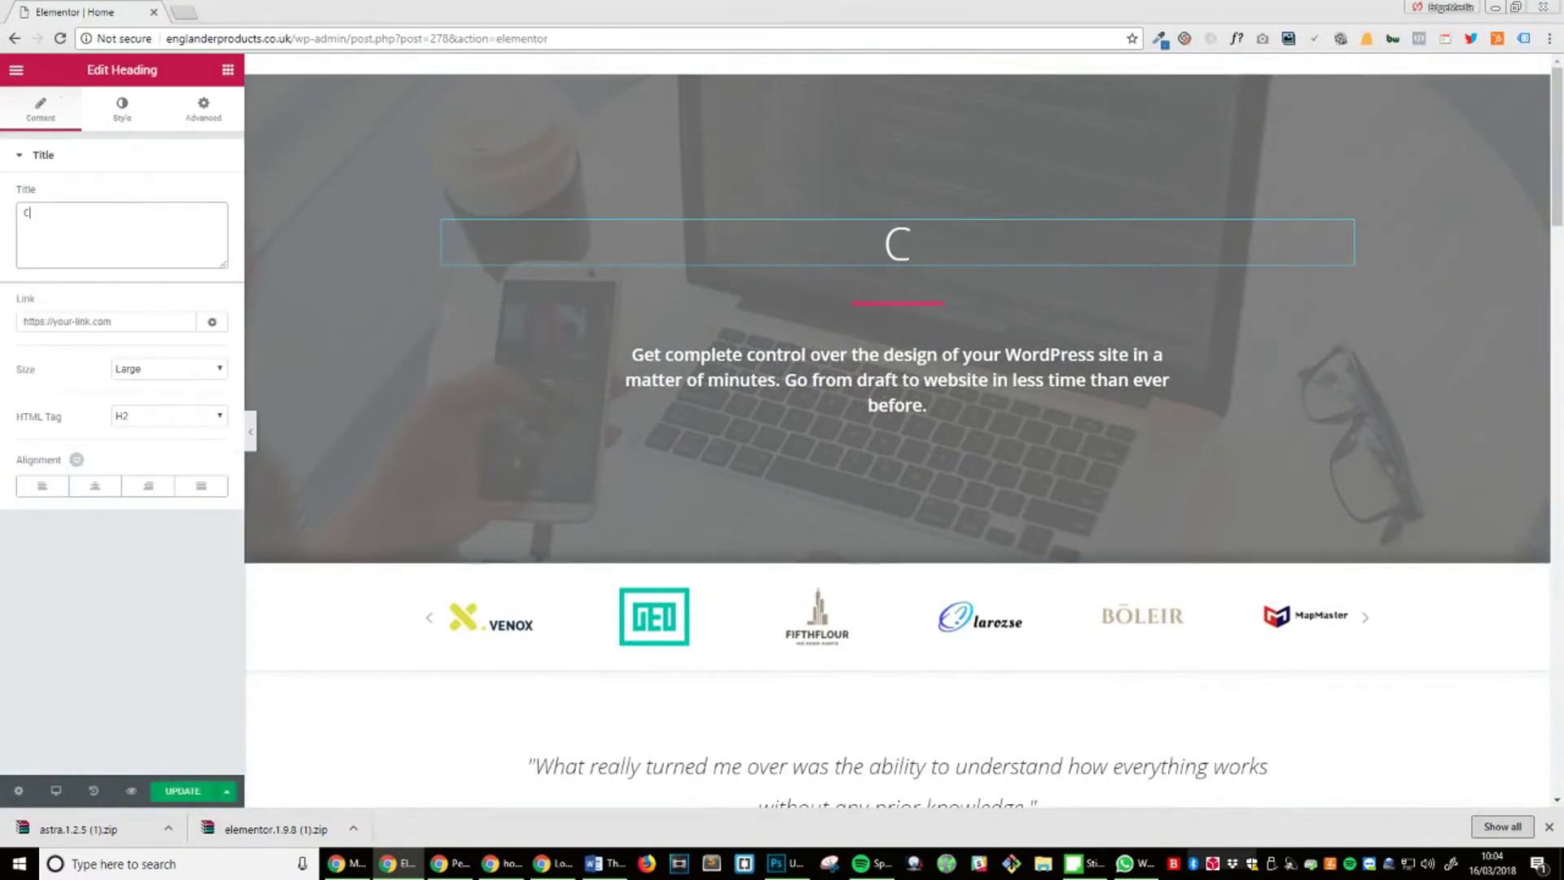
text(lick on)
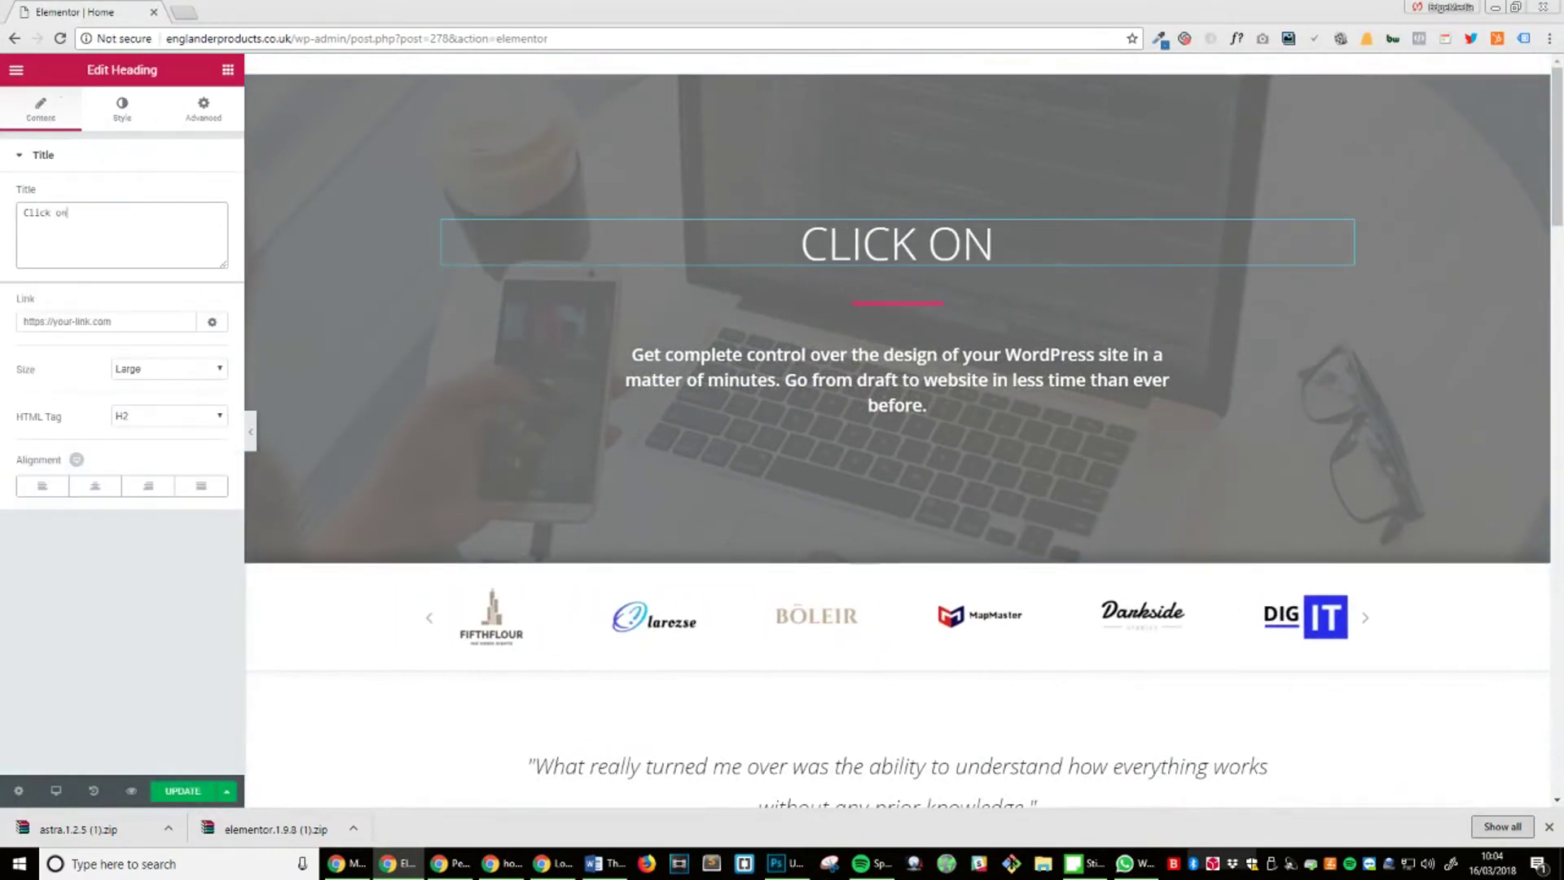
text( any element)
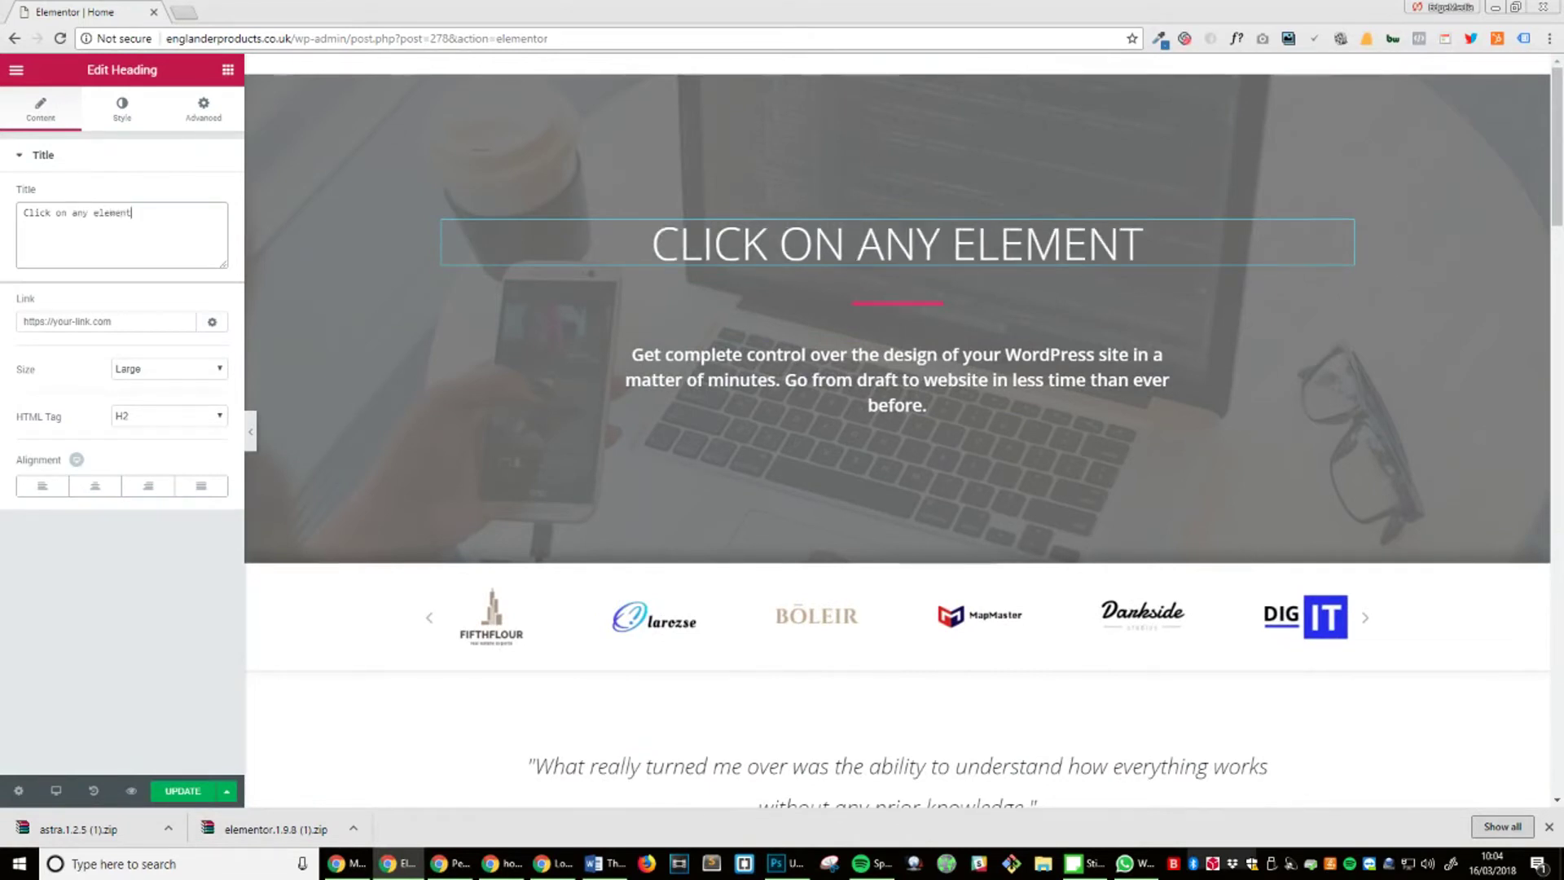
text( to change it)
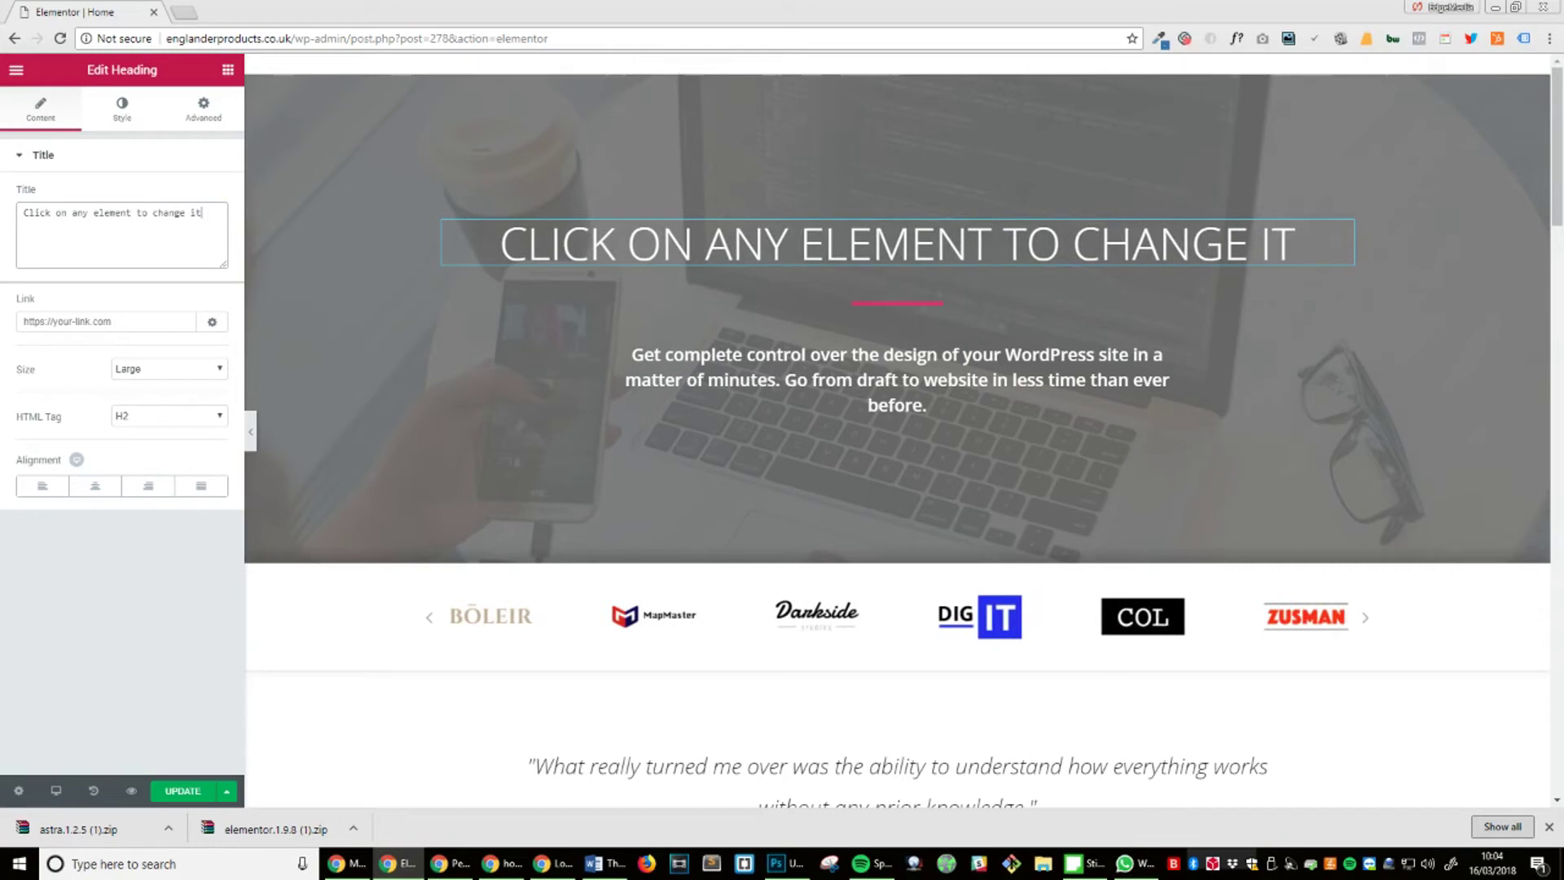
click(185, 794)
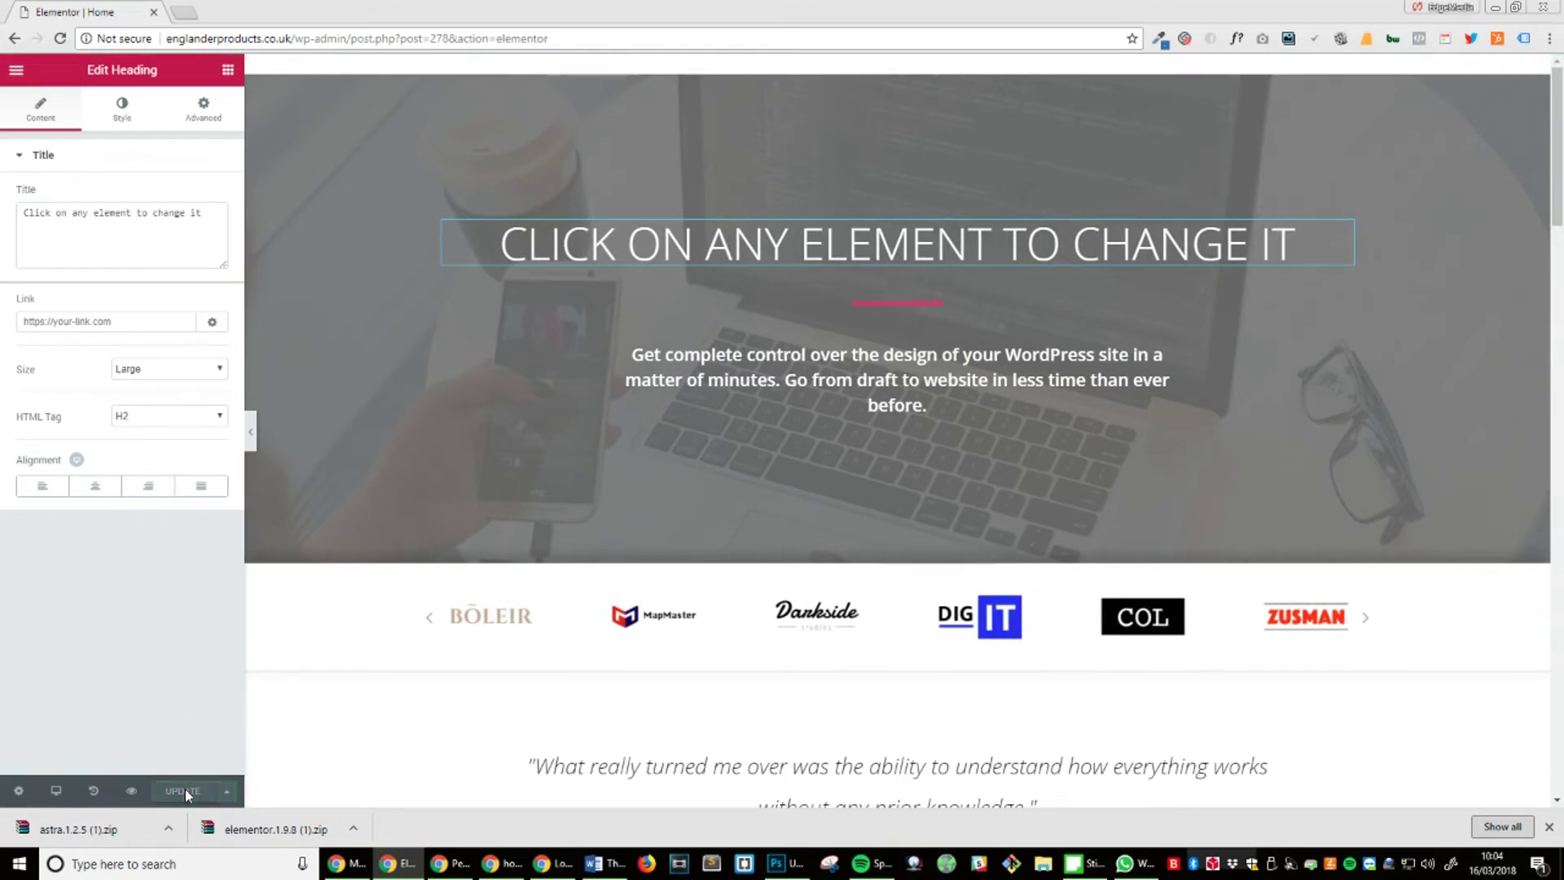
Preview the saved Home page in a new tab and scroll through it.
click(130, 790)
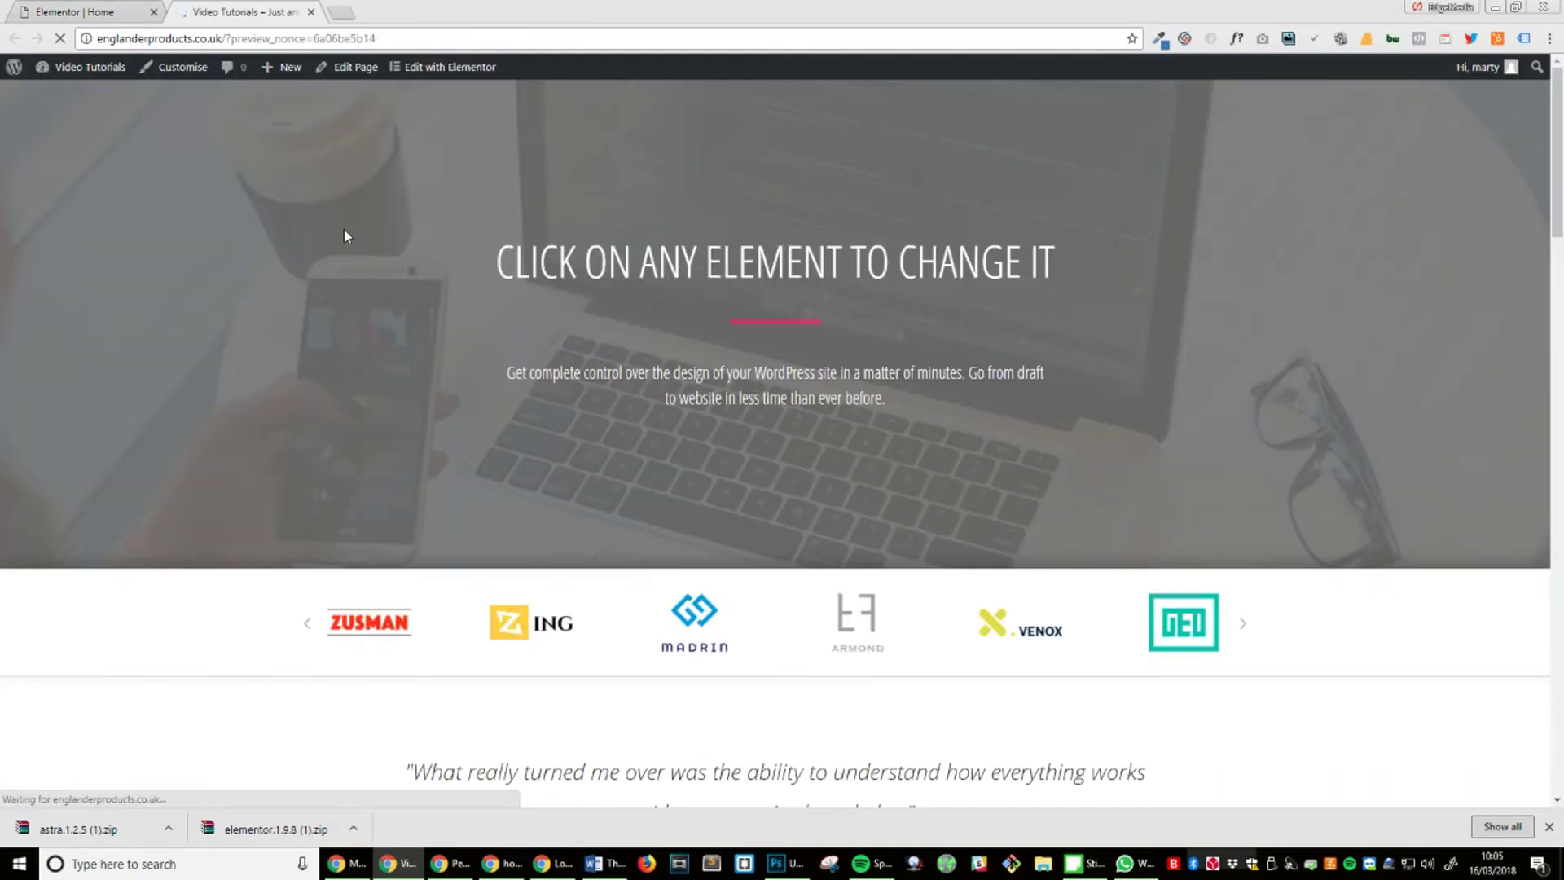
scroll(639, 265, down, 7)
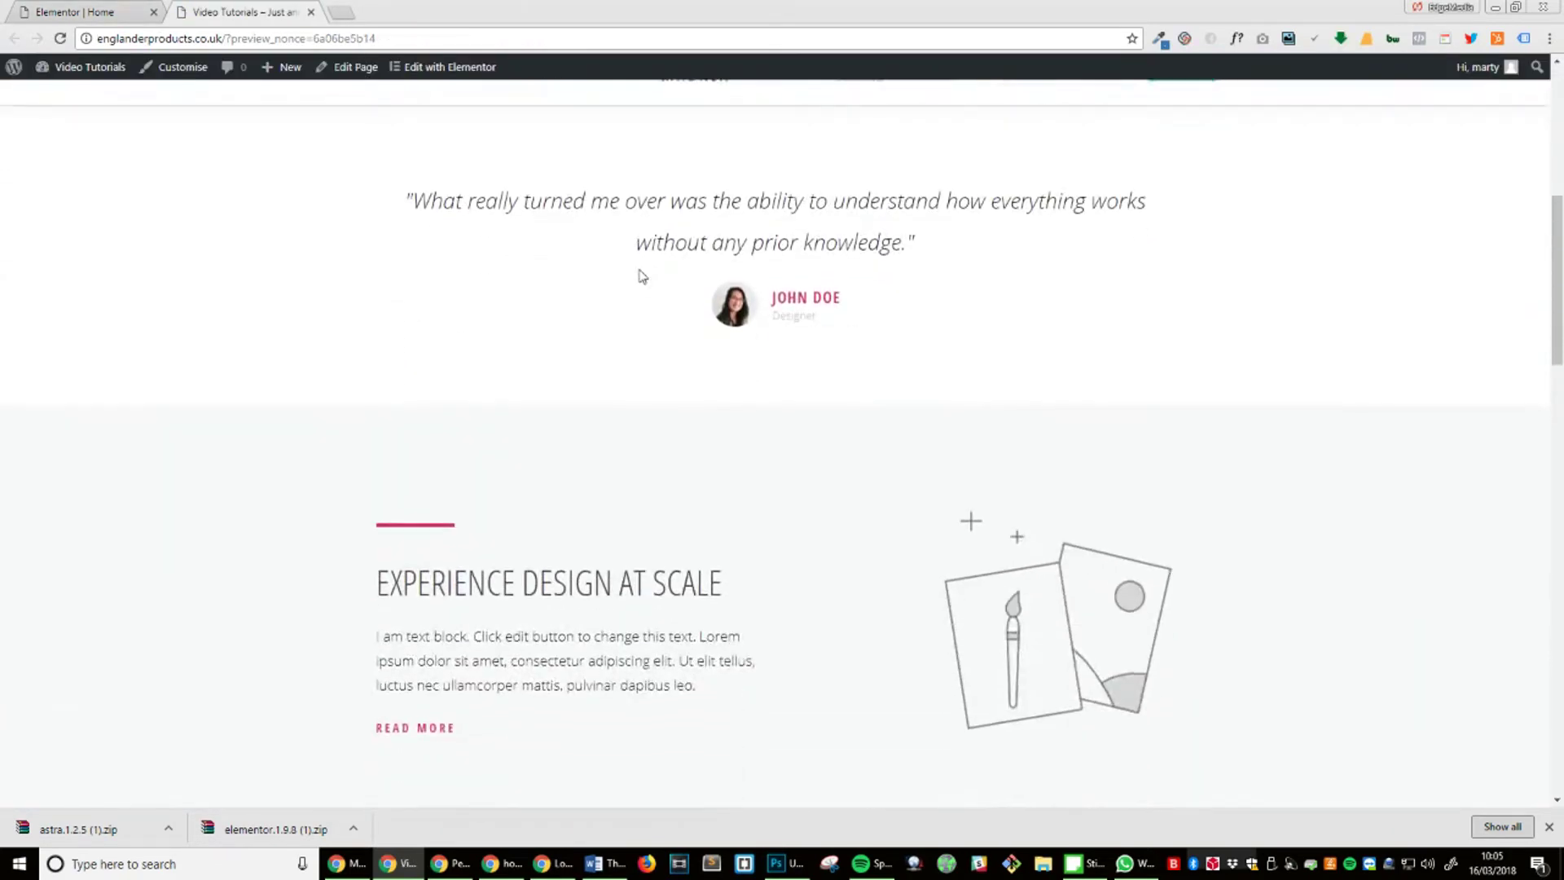
scroll(641, 273, down, 15)
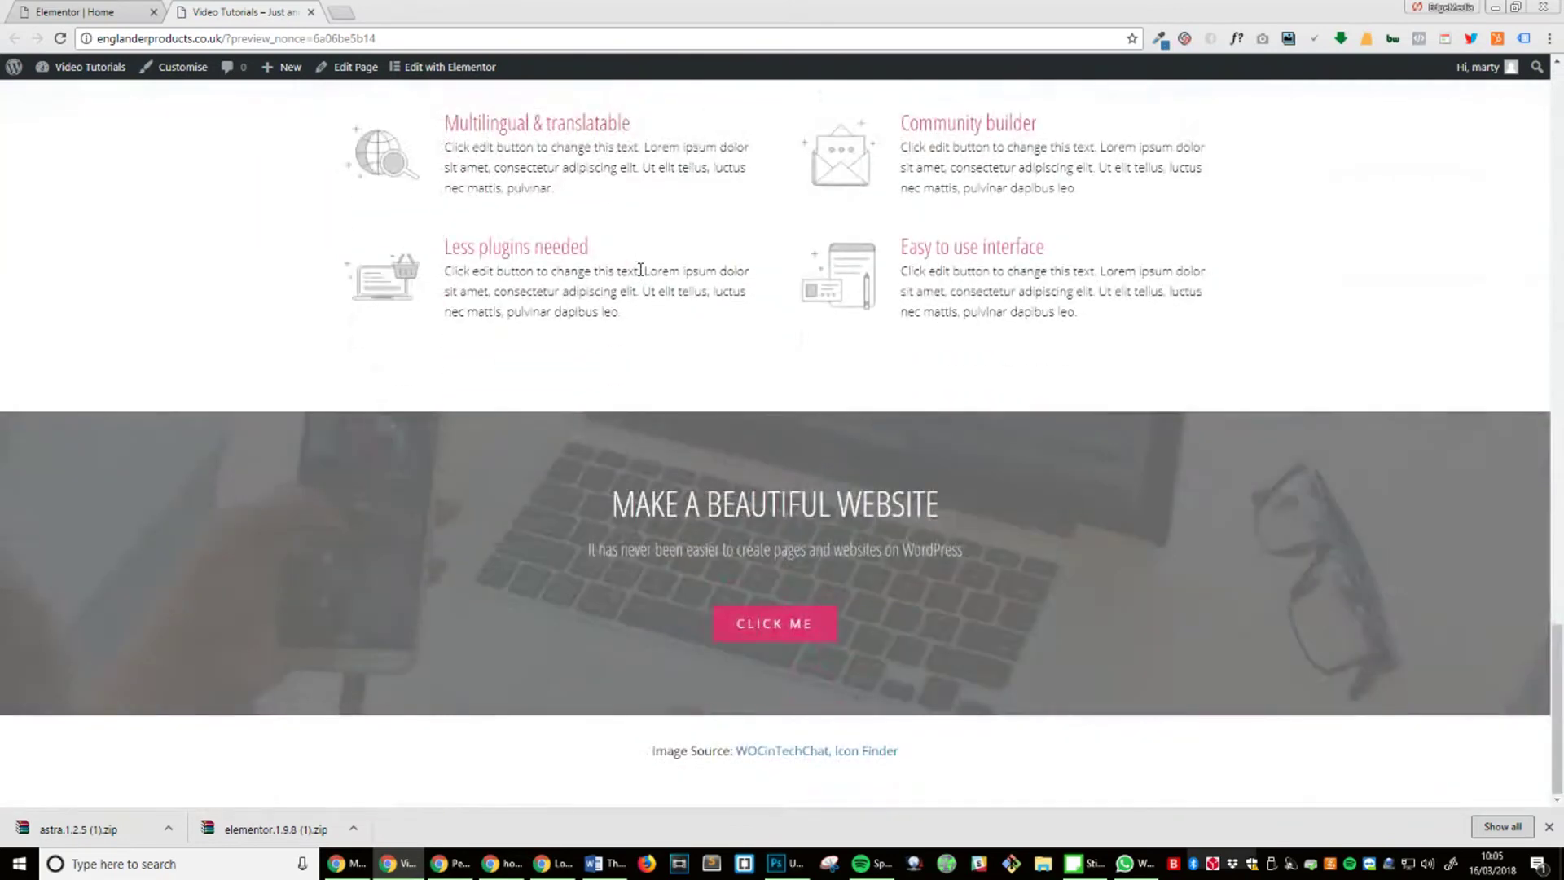
scroll(641, 269, up, 20)
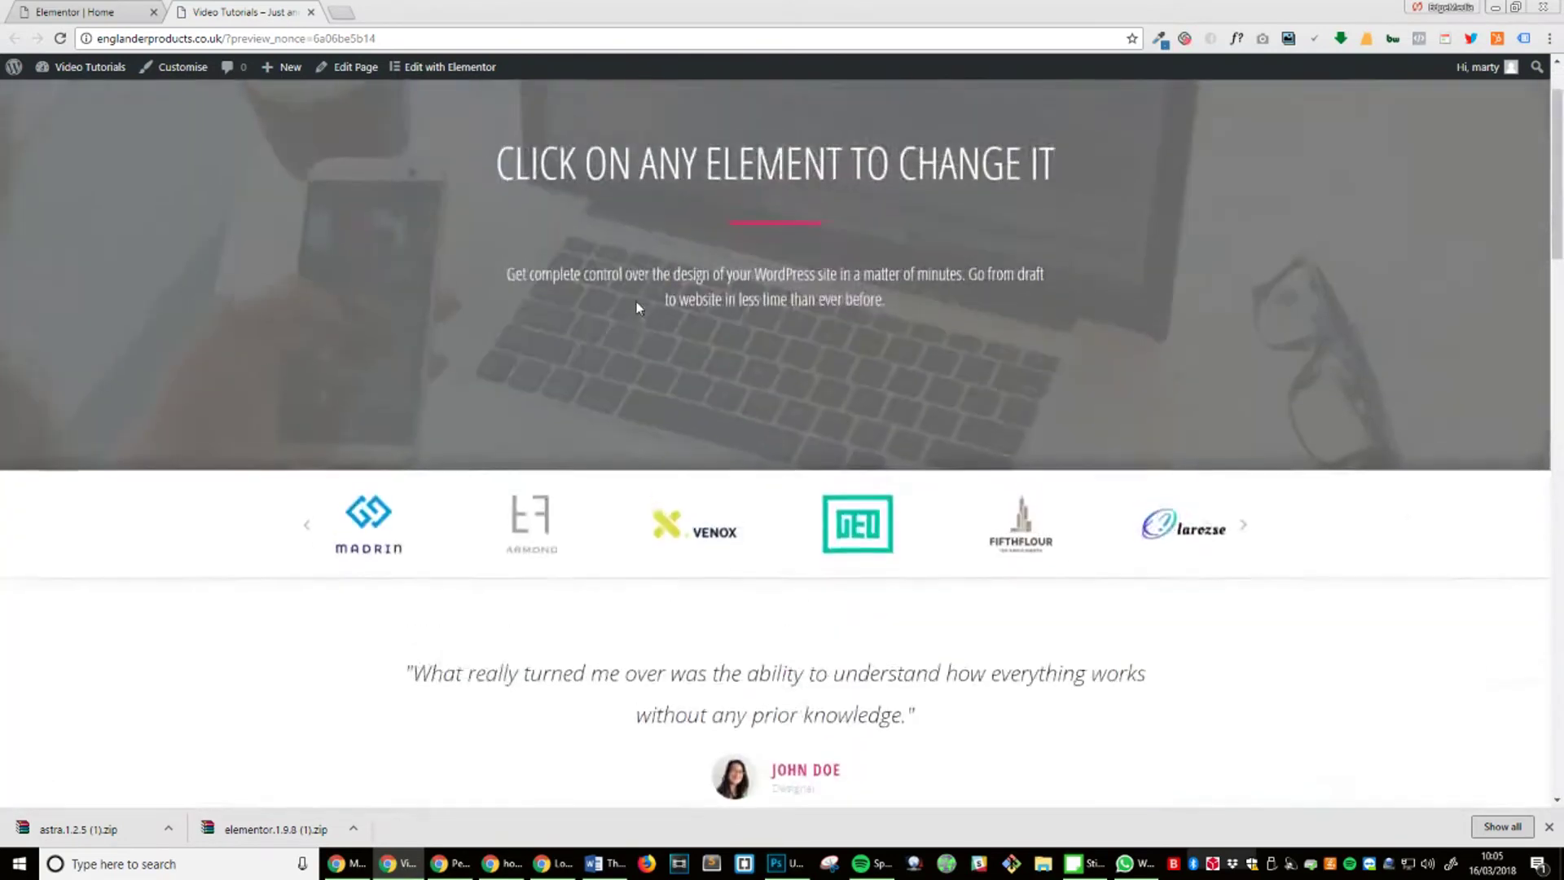
Back in the Elementor editor, switch the responsive preview to Mobile.
mouse_move(267, 72)
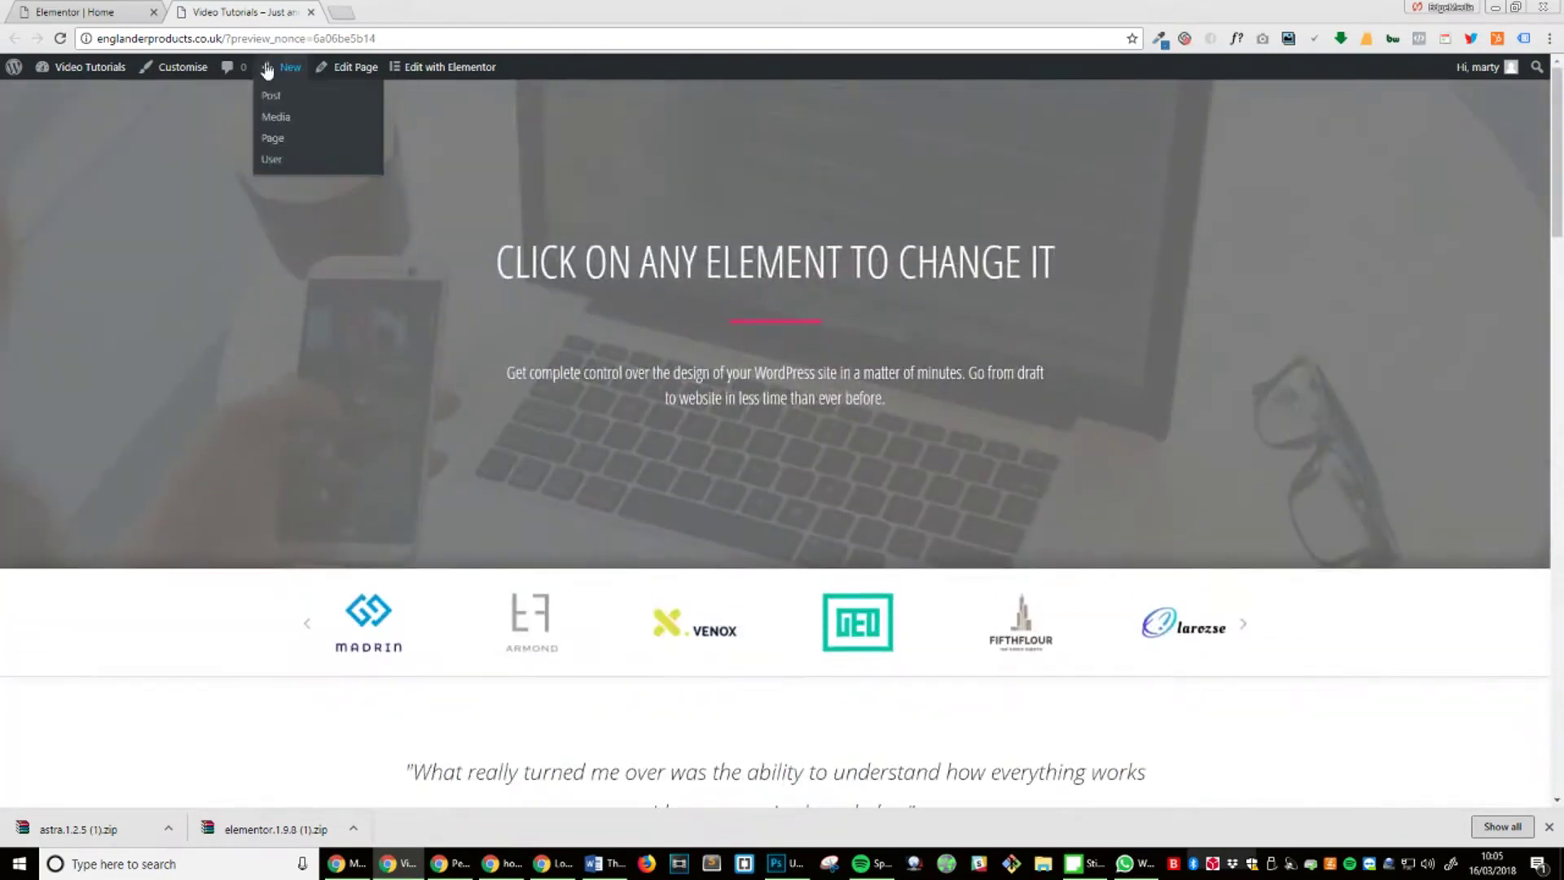
click(133, 9)
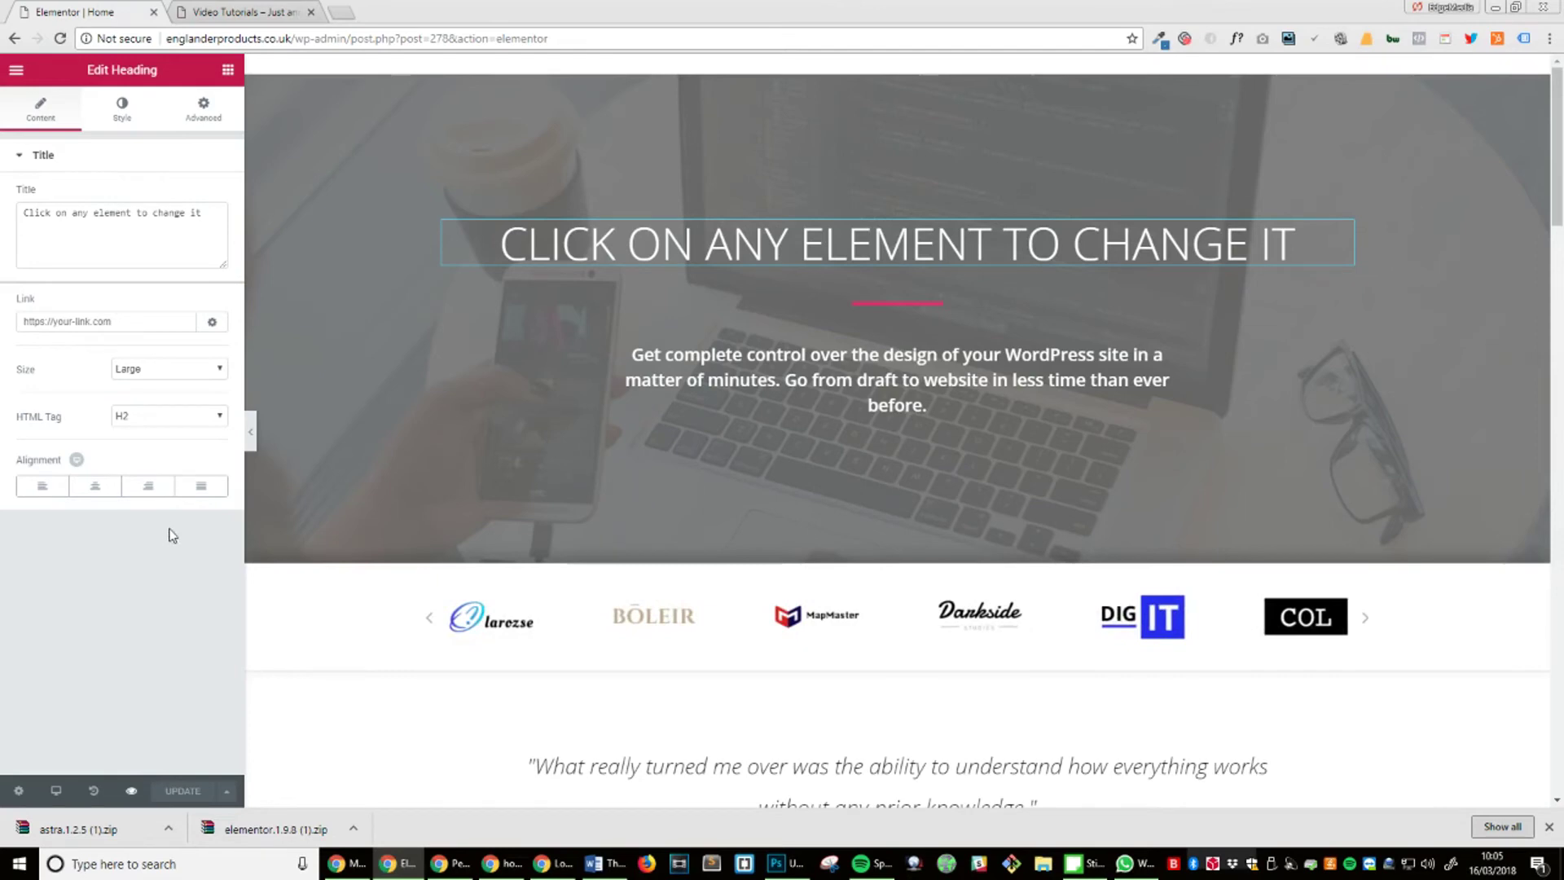
click(56, 792)
click(65, 750)
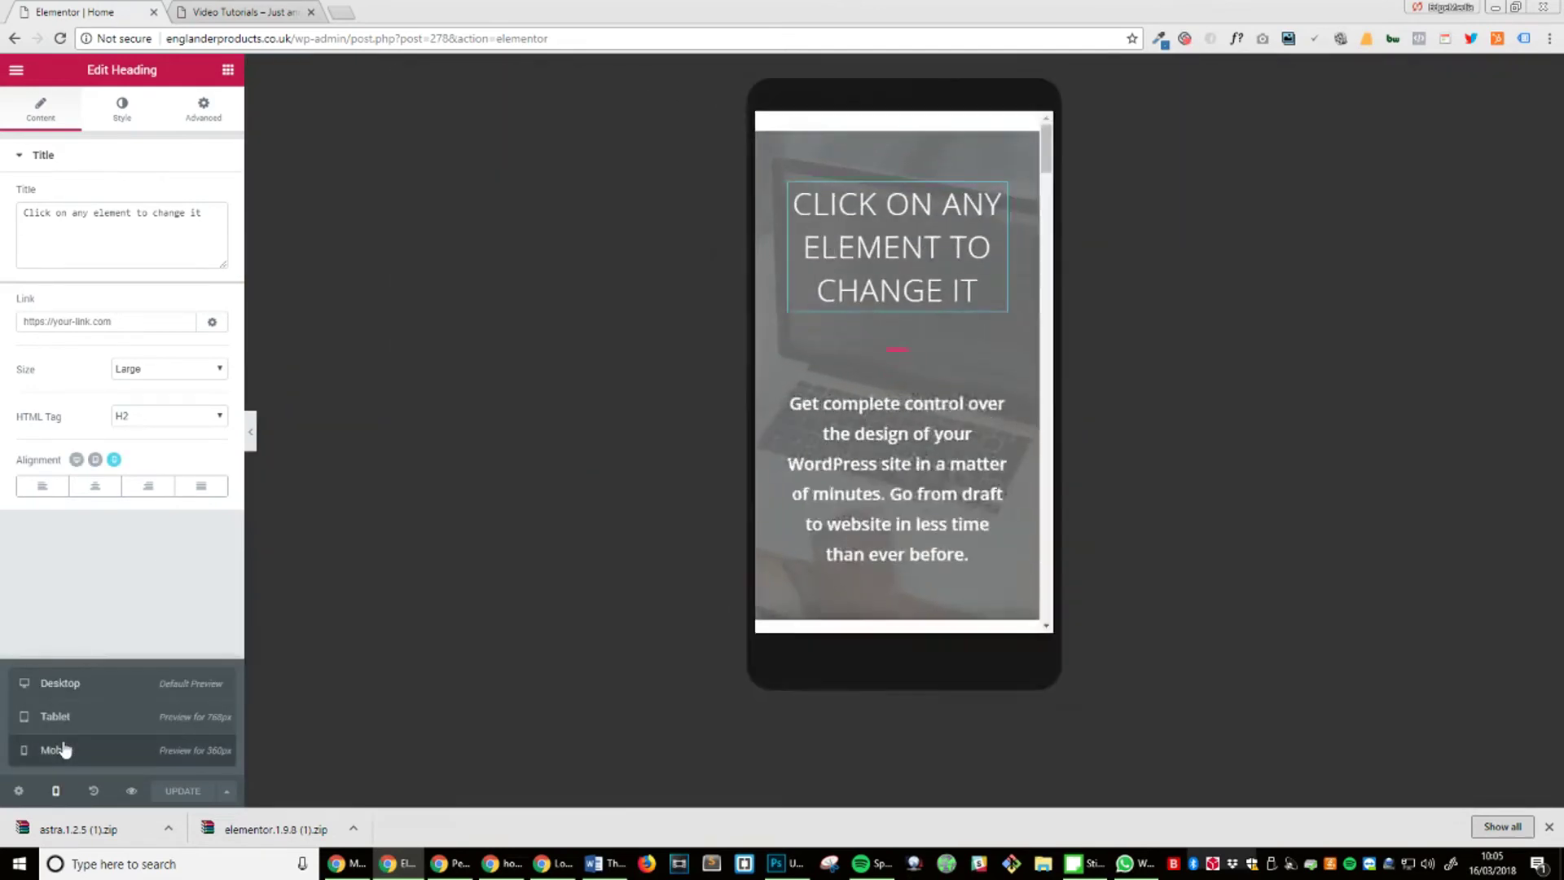